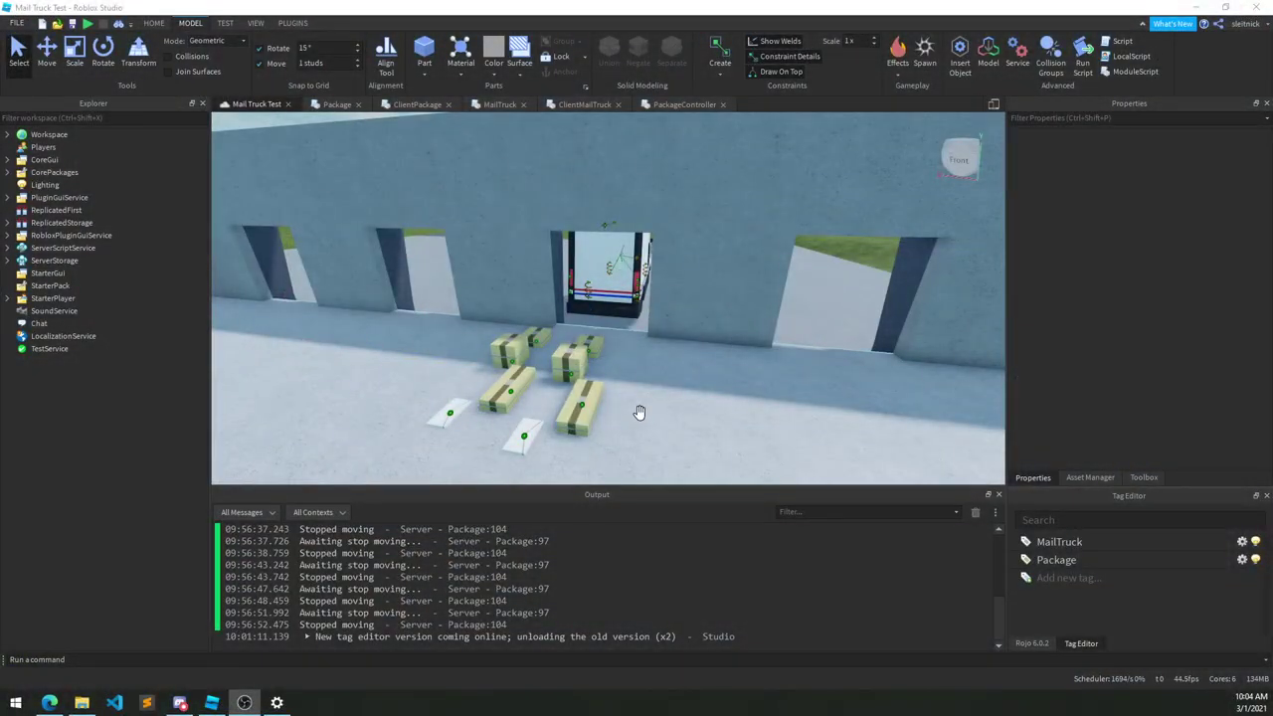
Examine the packages at the loading dock and the mail truck's exterior with its constraints in the 3D view
{"action": "right_click_drag", "start_coordinate": [626, 395], "coordinate": [861, 356]}
{"action": "key", "text": "w"}
{"action": "key", "text": "w"}
{"action": "key", "text": "w"}
{"action": "key", "text": "s"}
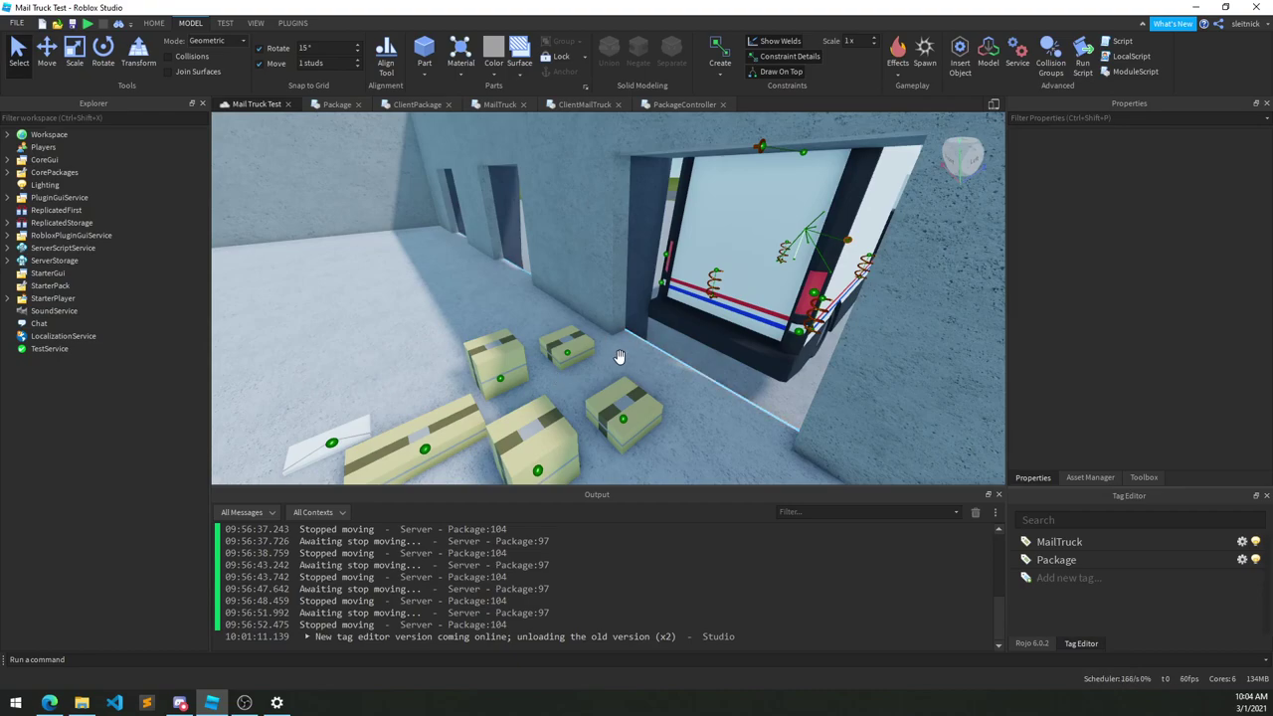
{"action": "key", "text": "w"}
{"action": "mouse_move", "coordinate": [620, 356]}
{"action": "right_mouse_down"}
{"action": "mouse_move", "coordinate": [590, 372]}
{"action": "mouse_move", "coordinate": [607, 375]}
{"action": "right_mouse_up"}
{"action": "key", "text": "a"}
{"action": "key", "text": "w"}
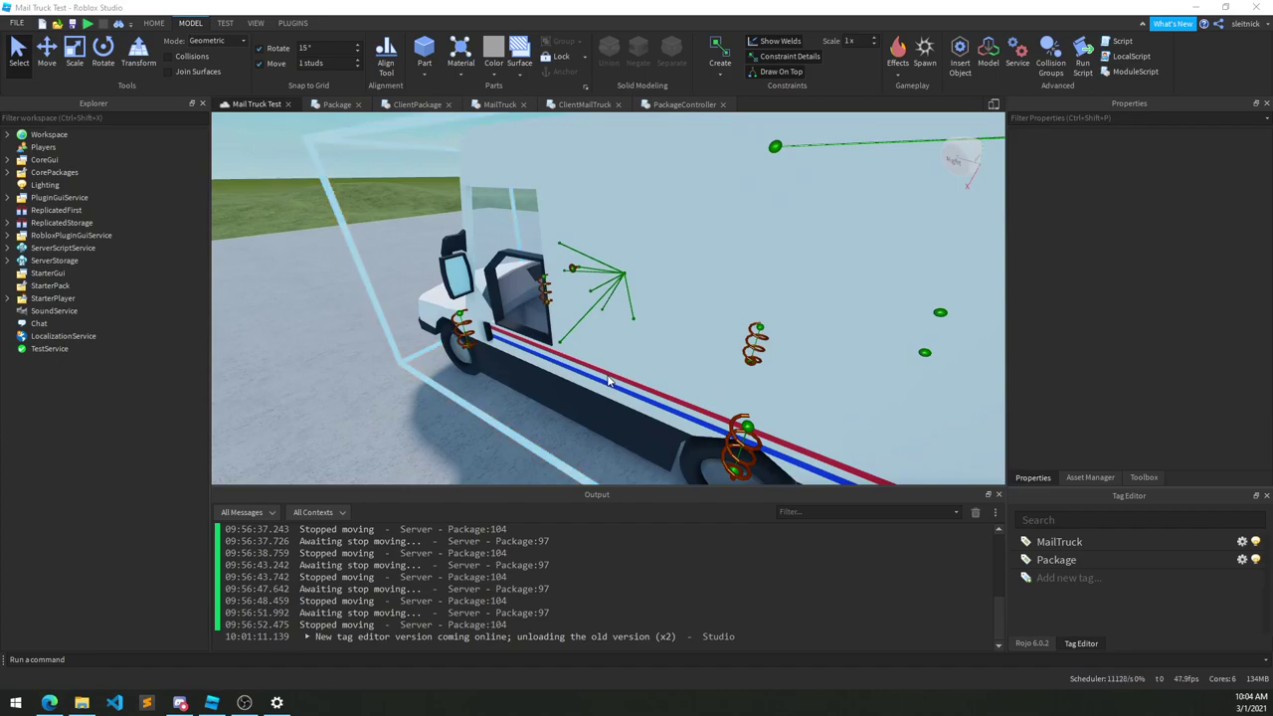
{"action": "key", "text": "a"}
{"action": "right_click_drag", "start_coordinate": [650, 299], "coordinate": [564, 304]}
Switch to Blender and compare the mail truck model with the reference image behind it
{"action": "scroll", "coordinate": [562, 303], "scroll_direction": "up", "scroll_amount": 2}
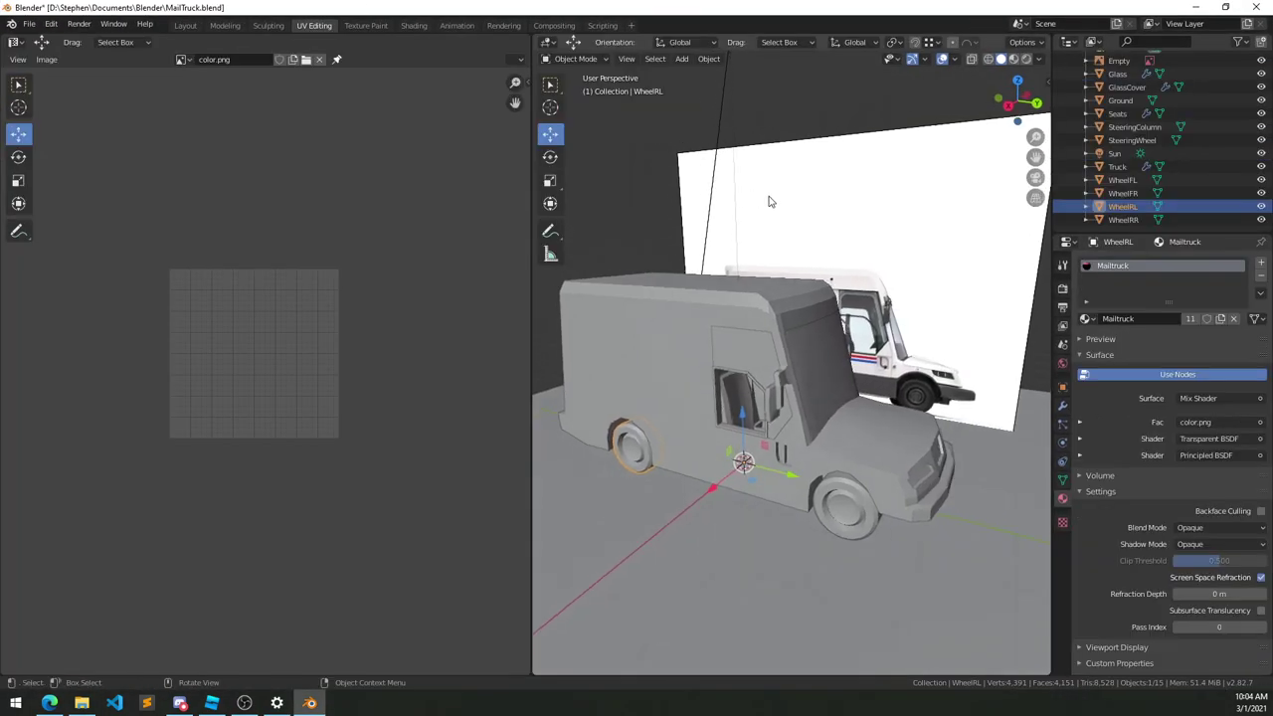
{"action": "scroll", "coordinate": [780, 355], "scroll_direction": "up", "scroll_amount": 4}
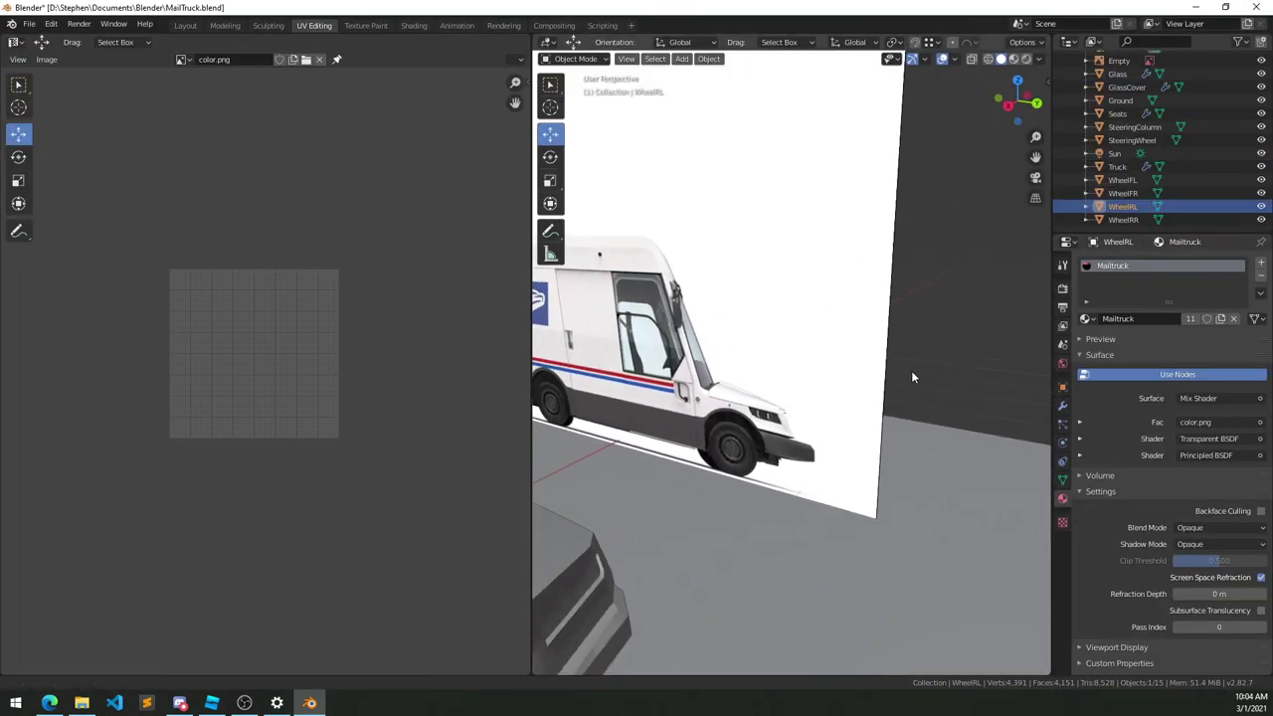
{"action": "middle_click_drag", "start_coordinate": [915, 377], "coordinate": [647, 399]}
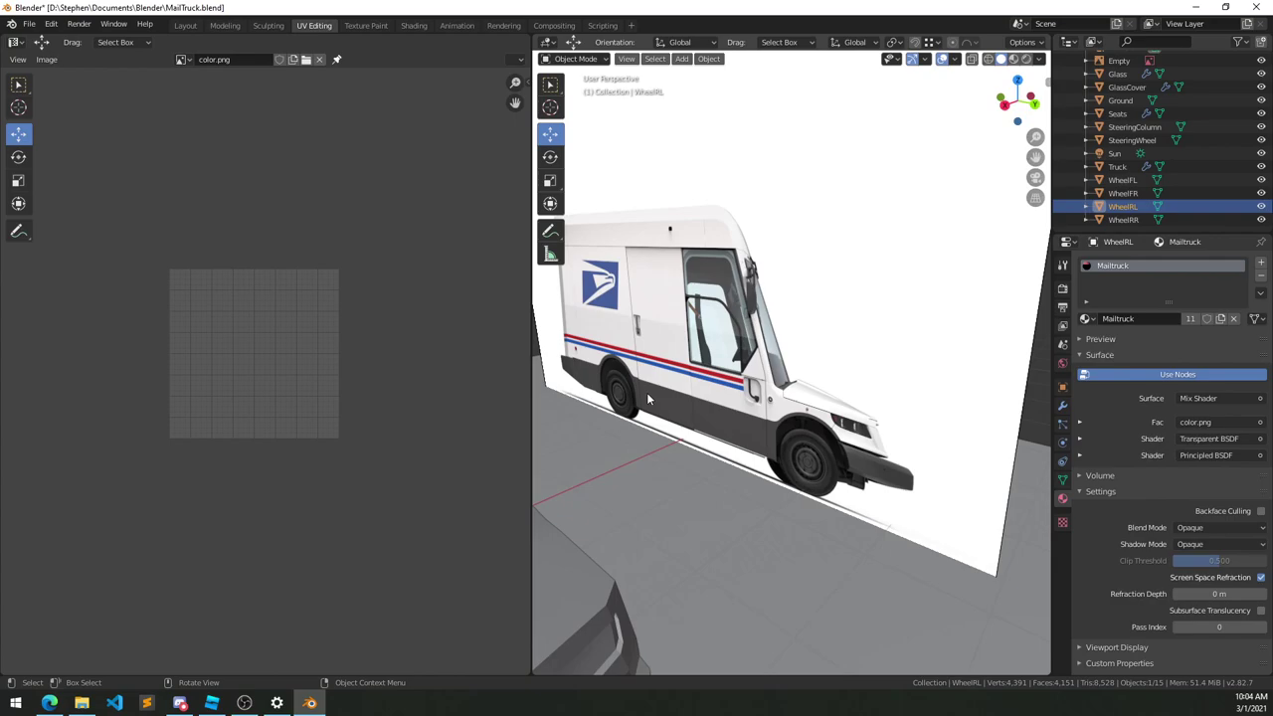
{"action": "middle_click_drag", "start_coordinate": [646, 399], "coordinate": [735, 331]}
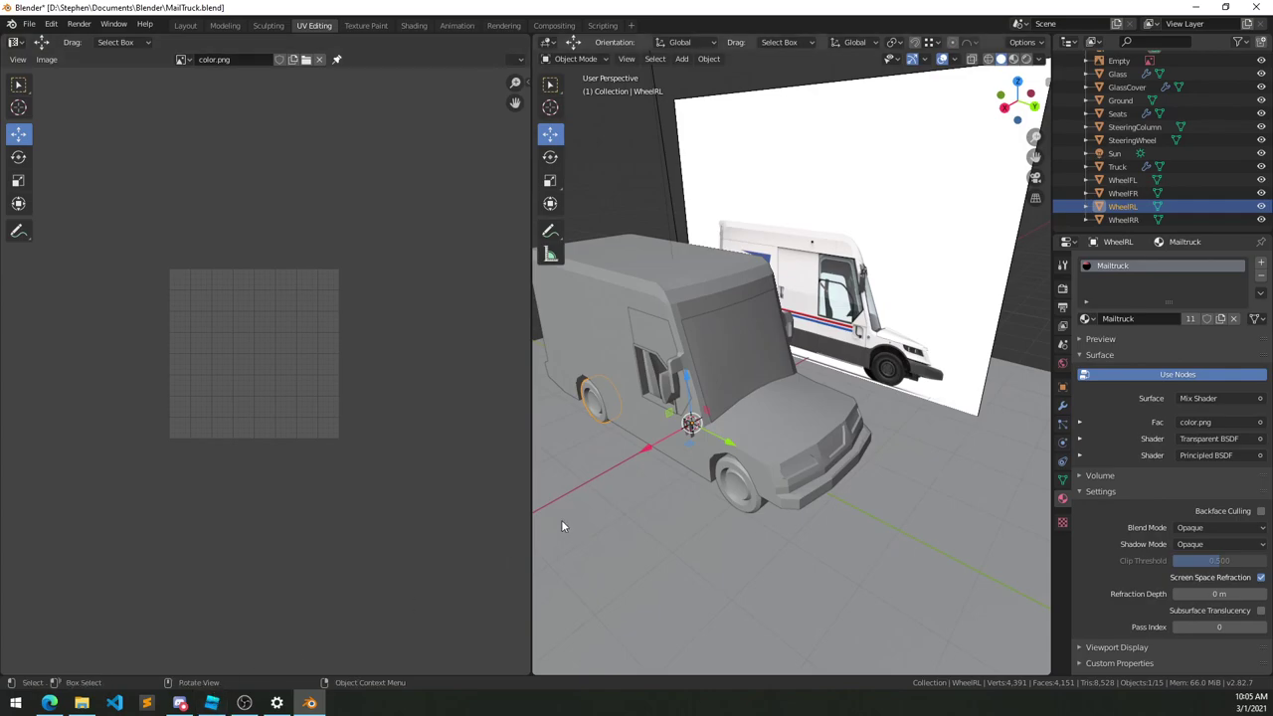
Switch back to Roblox Studio and inspect the truck's wheel suspension springs and rear door
{"action": "left_click", "coordinate": [211, 703]}
{"action": "right_click_drag", "start_coordinate": [657, 440], "coordinate": [642, 404]}
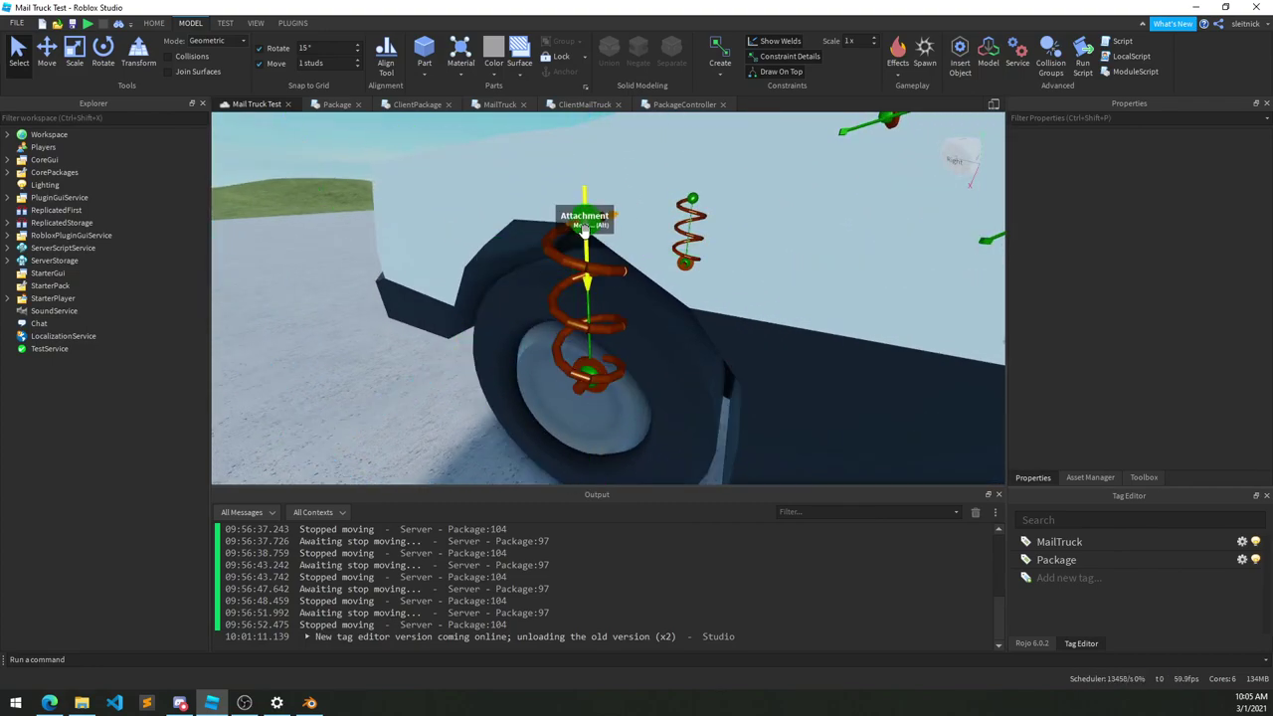
{"action": "right_click_drag", "start_coordinate": [827, 374], "coordinate": [828, 373]}
{"action": "right_click_drag", "start_coordinate": [615, 333], "coordinate": [615, 332]}
{"action": "right_click_drag", "start_coordinate": [803, 343], "coordinate": [450, 341]}
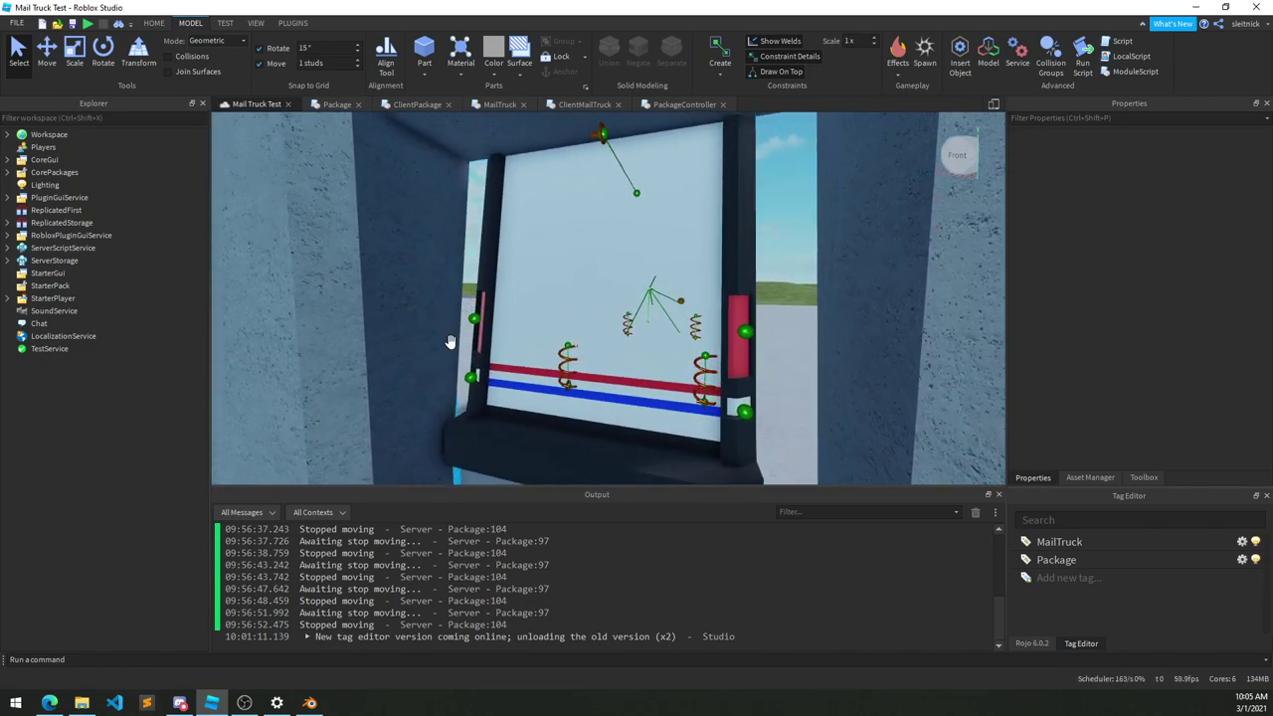
Return to Blender and inspect the mesh of the truck's back door in Edit Mode
{"action": "left_click", "coordinate": [316, 707]}
{"action": "middle_click_drag", "start_coordinate": [680, 433], "coordinate": [645, 393]}
{"action": "right_click", "coordinate": [643, 392]}
{"action": "middle_click_drag", "start_coordinate": [615, 325], "coordinate": [674, 393]}
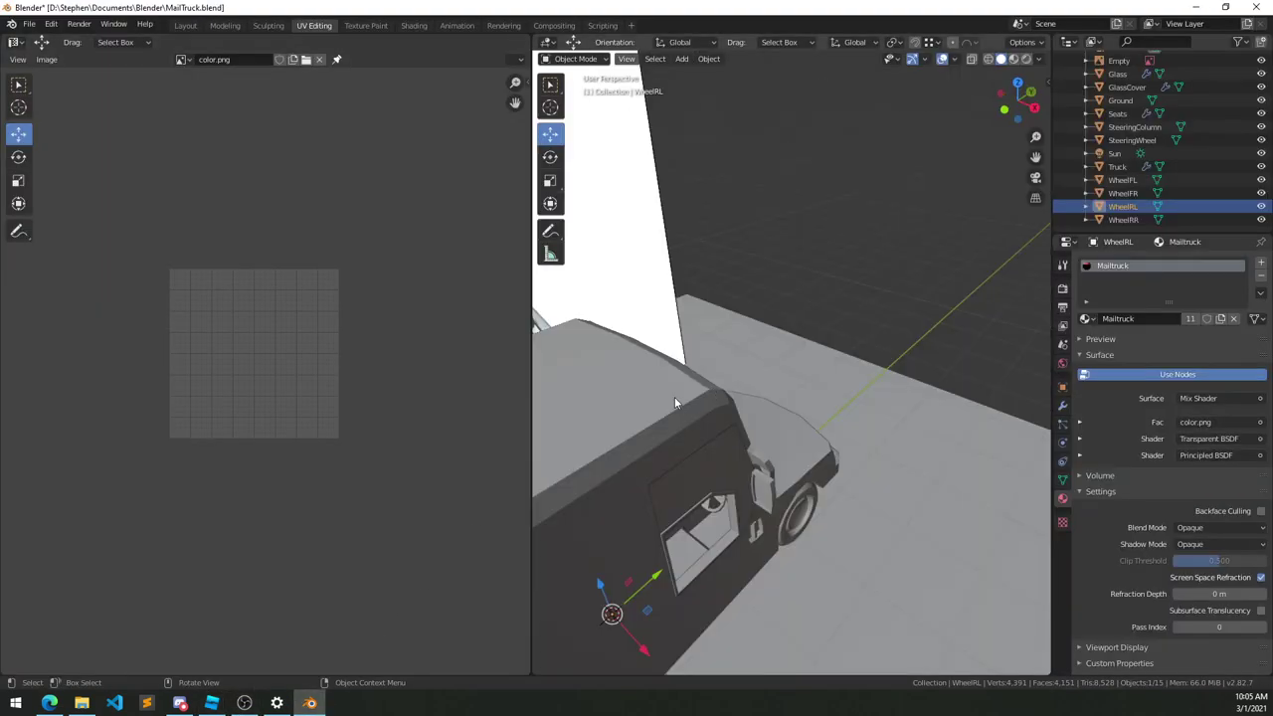
{"action": "scroll", "coordinate": [691, 368], "scroll_direction": "down", "scroll_amount": 5}
{"action": "left_click", "coordinate": [799, 440]}
{"action": "key", "text": "Tab"}
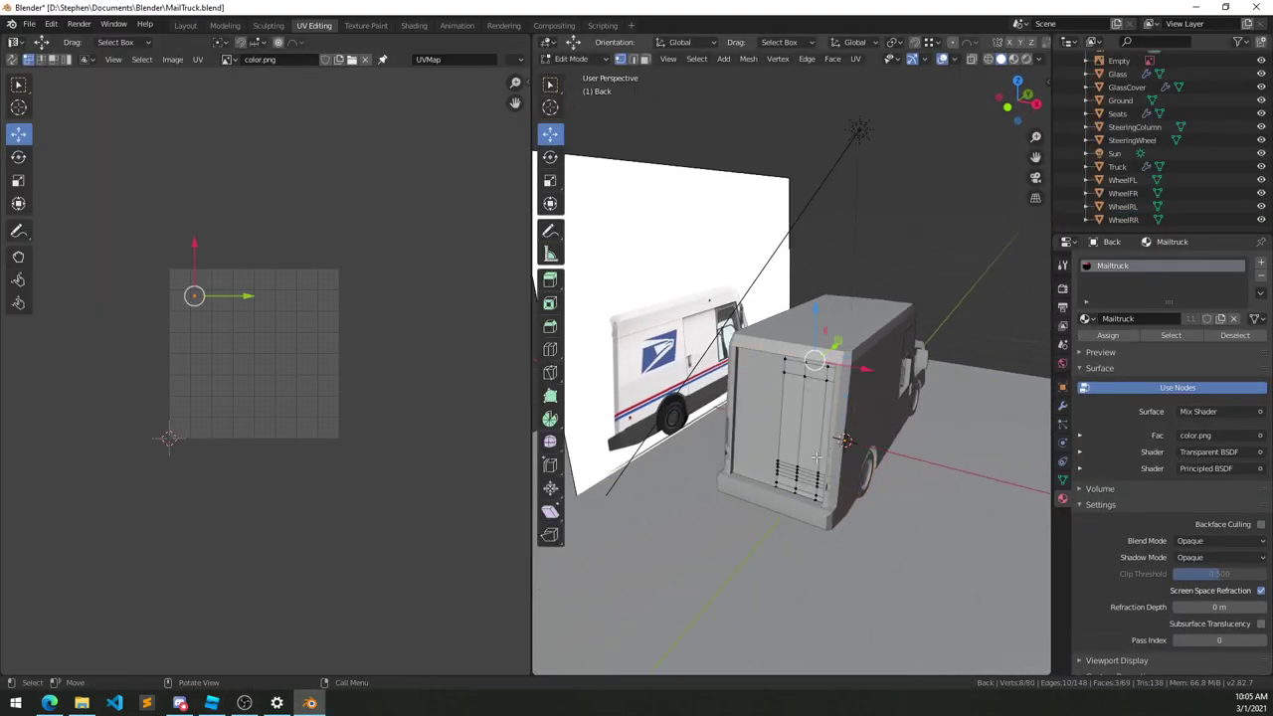
{"action": "scroll", "coordinate": [817, 457], "scroll_direction": "up", "scroll_amount": 4}
{"action": "middle_click_drag", "start_coordinate": [816, 458], "coordinate": [754, 364]}
{"action": "scroll", "coordinate": [806, 423], "scroll_direction": "up", "scroll_amount": 4}
Switch to Roblox Studio and examine the rear door's attachments inside the truck and the packages by the dock
{"action": "left_click", "coordinate": [213, 697]}
{"action": "key", "text": "w"}
{"action": "right_click_drag", "start_coordinate": [752, 324], "coordinate": [751, 325]}
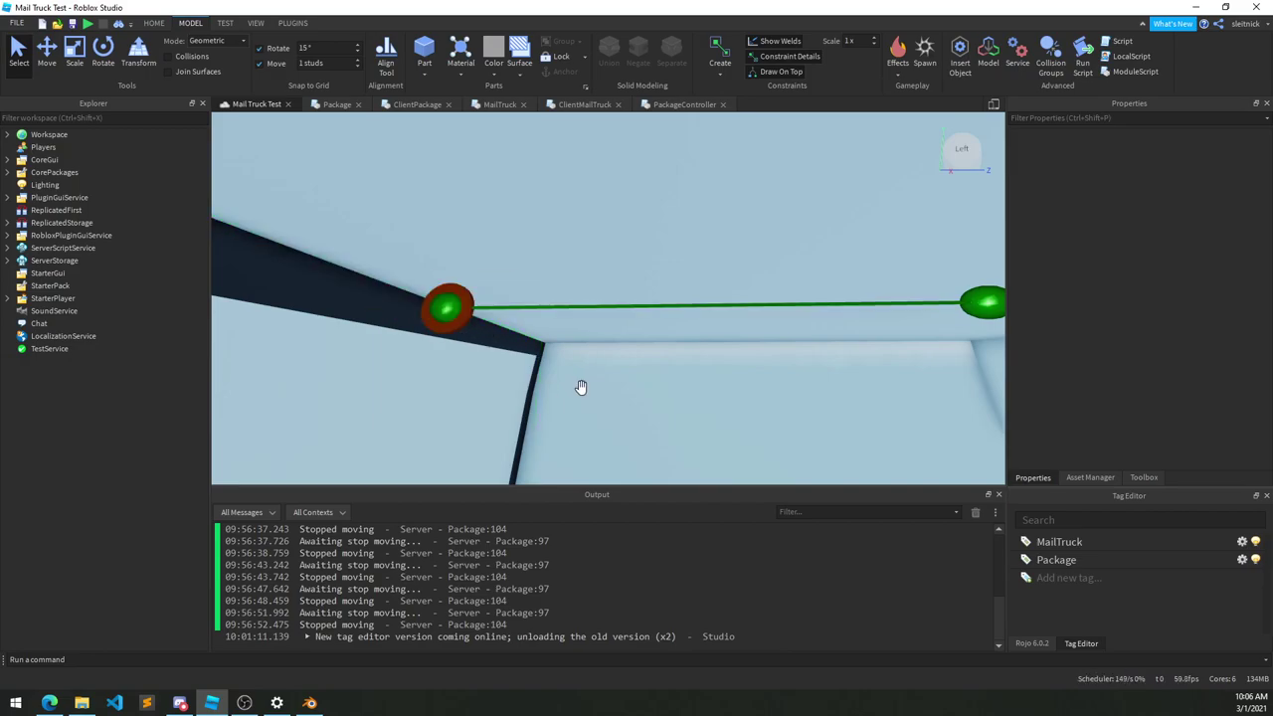
{"action": "scroll", "coordinate": [602, 389], "scroll_direction": "down", "scroll_amount": 8}
{"action": "right_click_drag", "start_coordinate": [602, 389], "coordinate": [573, 388]}
{"action": "right_click_drag", "start_coordinate": [503, 223], "coordinate": [520, 256]}
{"action": "scroll", "coordinate": [502, 212], "scroll_direction": "up", "scroll_amount": 5}
{"action": "scroll", "coordinate": [702, 272], "scroll_direction": "down", "scroll_amount": 6}
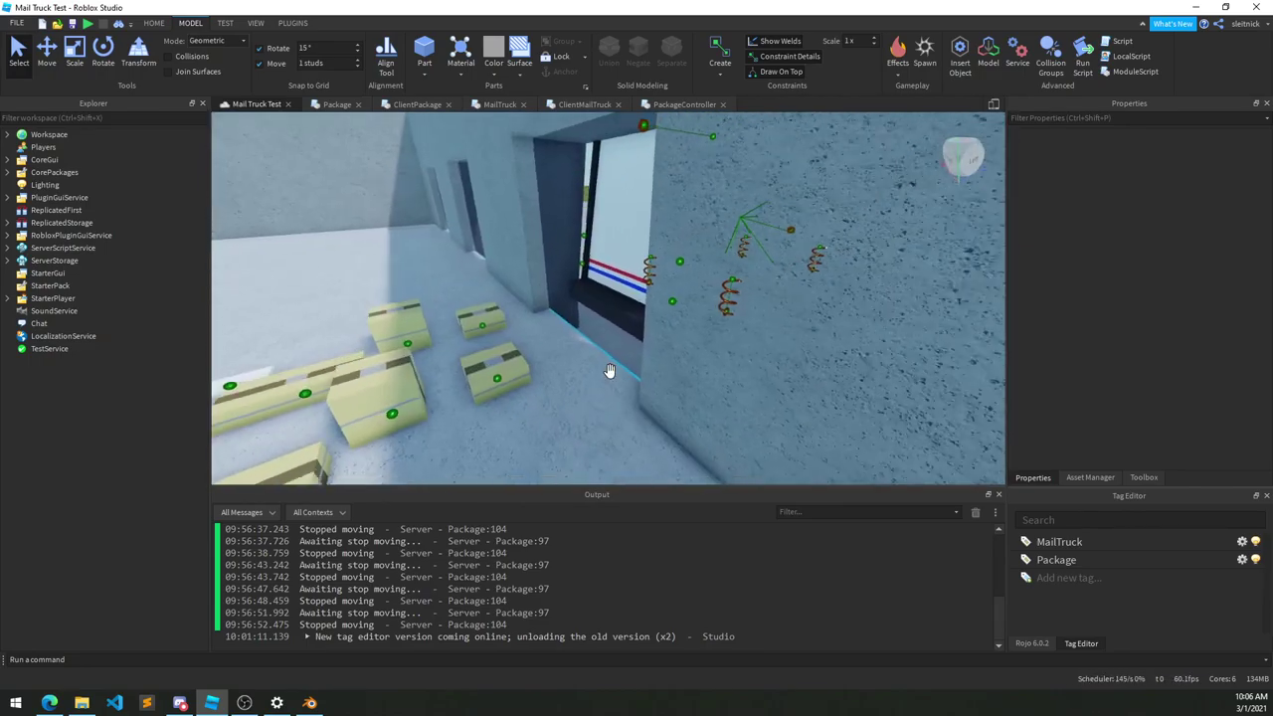
{"action": "scroll", "coordinate": [609, 370], "scroll_direction": "up", "scroll_amount": 3}
{"action": "right_click_drag", "start_coordinate": [608, 372], "coordinate": [609, 371]}
{"action": "key", "text": "w"}
{"action": "key", "text": "s"}
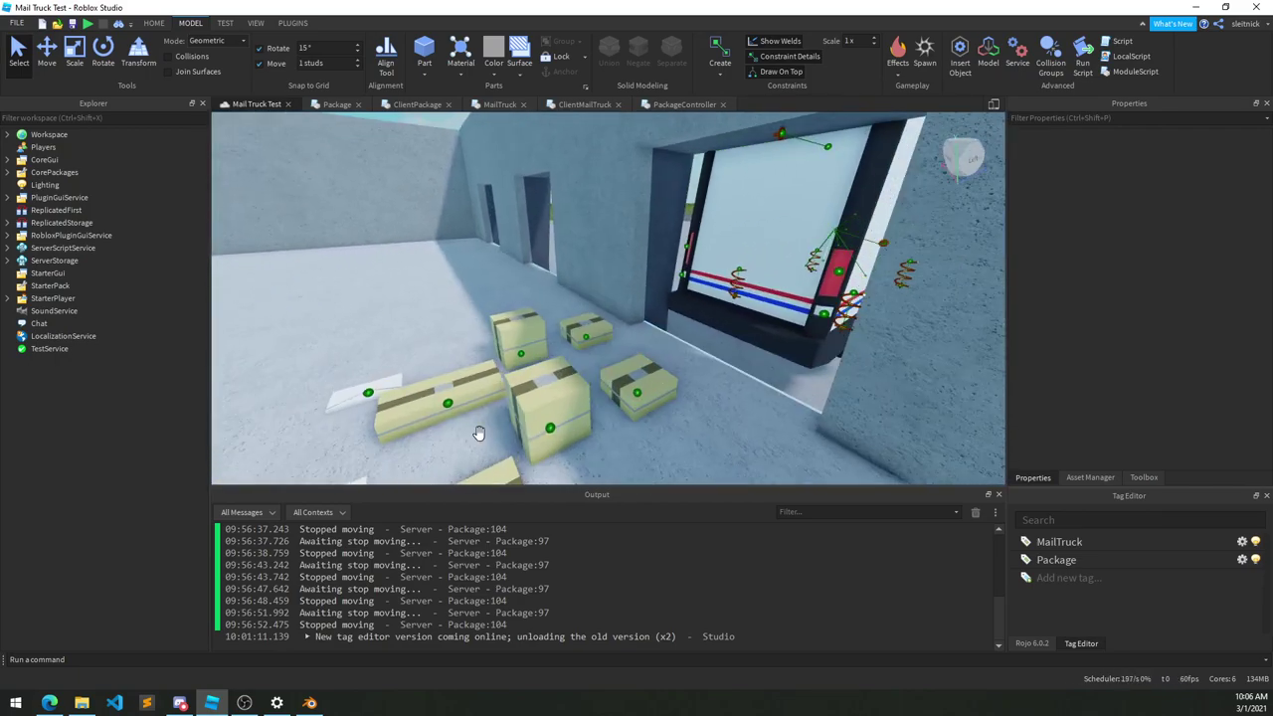
Switch to Blender, open a recently used file and look over its contents
{"action": "left_click", "coordinate": [309, 703]}
{"action": "left_click", "coordinate": [29, 24]}
{"action": "mouse_move", "coordinate": [79, 65]}
{"action": "left_click", "coordinate": [199, 78]}
{"action": "scroll", "coordinate": [803, 419], "scroll_direction": "down", "scroll_amount": 5}
{"action": "middle_click_drag", "start_coordinate": [797, 406], "coordinate": [608, 382]}
{"action": "mouse_move", "coordinate": [682, 350]}
{"action": "middle_mouse_down"}
{"action": "mouse_move", "coordinate": [659, 406]}
{"action": "mouse_move", "coordinate": [669, 355]}
{"action": "middle_mouse_up"}
Switch back to Roblox Studio and view the boxes and envelopes on the warehouse floor up close
{"action": "key", "text": "alt+Tab"}
{"action": "scroll", "coordinate": [668, 355], "scroll_direction": "down", "scroll_amount": 4}
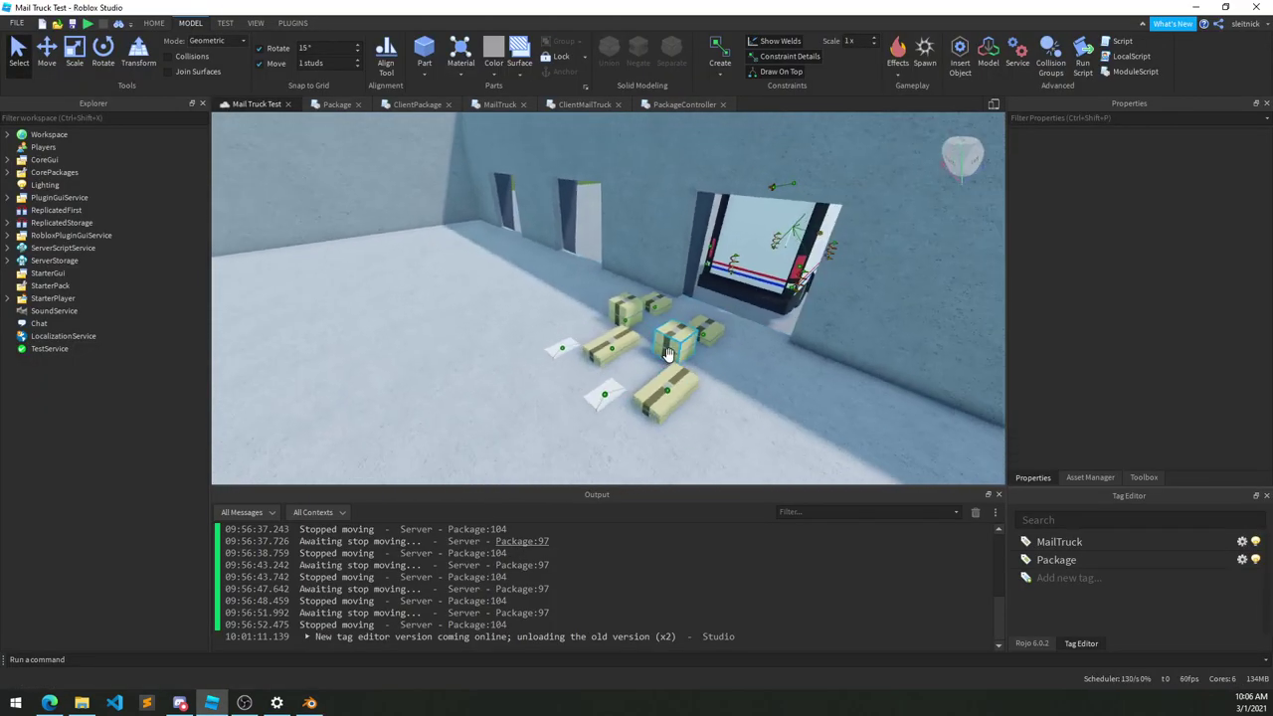
{"action": "right_click_drag", "start_coordinate": [668, 355], "coordinate": [668, 355]}
{"action": "key", "text": "w"}
{"action": "key", "text": "s"}
{"action": "key", "text": "w"}
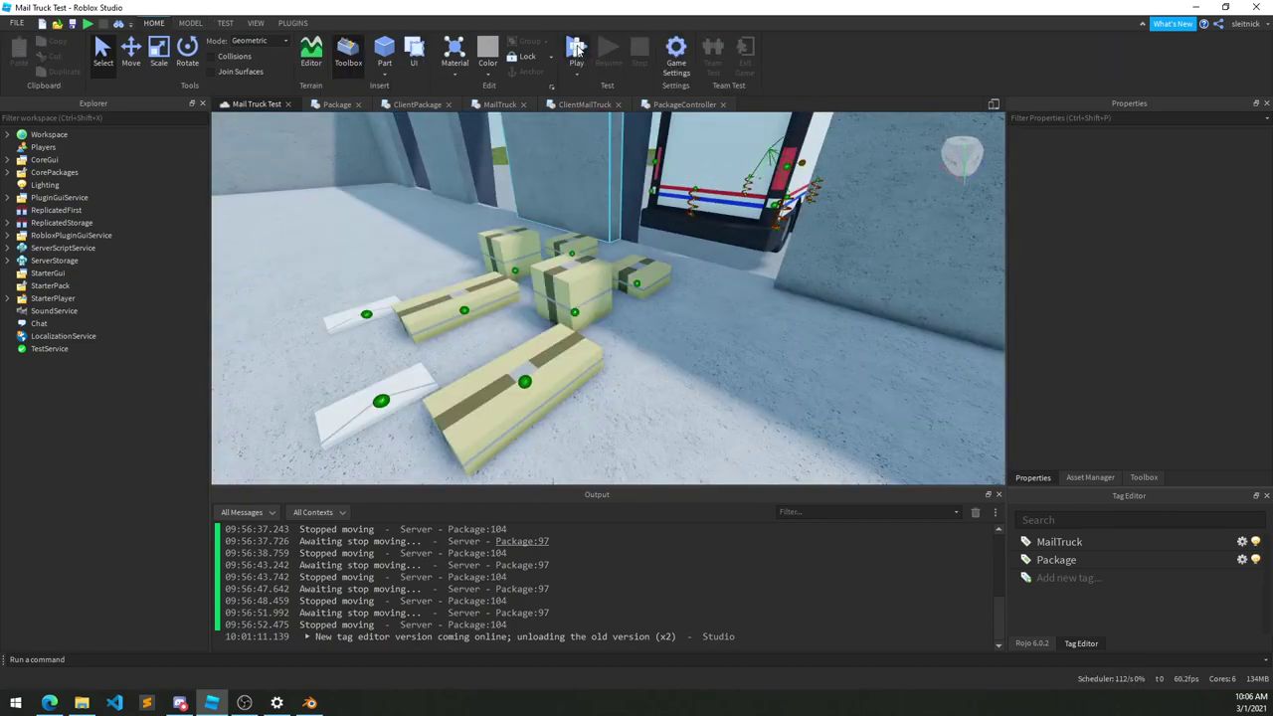
Start a playtest, walk past the packages to the mail truck and get into its driver's seat
{"action": "left_click", "coordinate": [575, 51]}
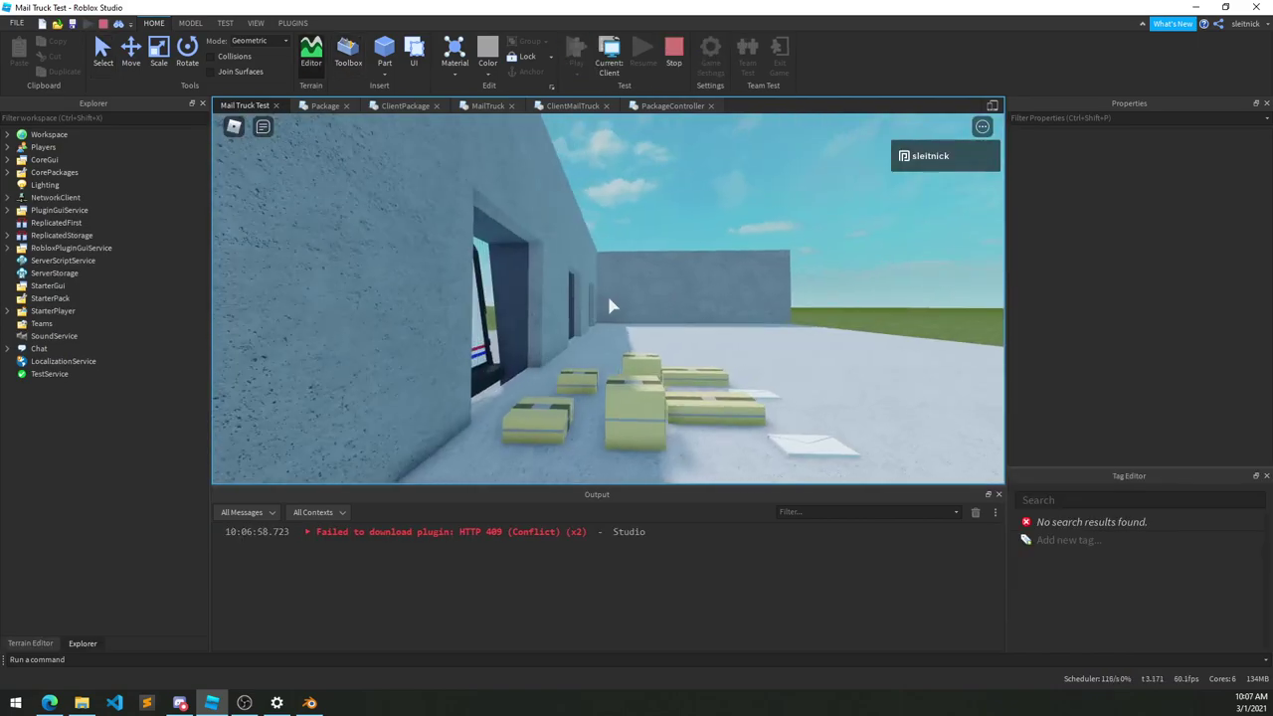
{"action": "key", "text": "w"}
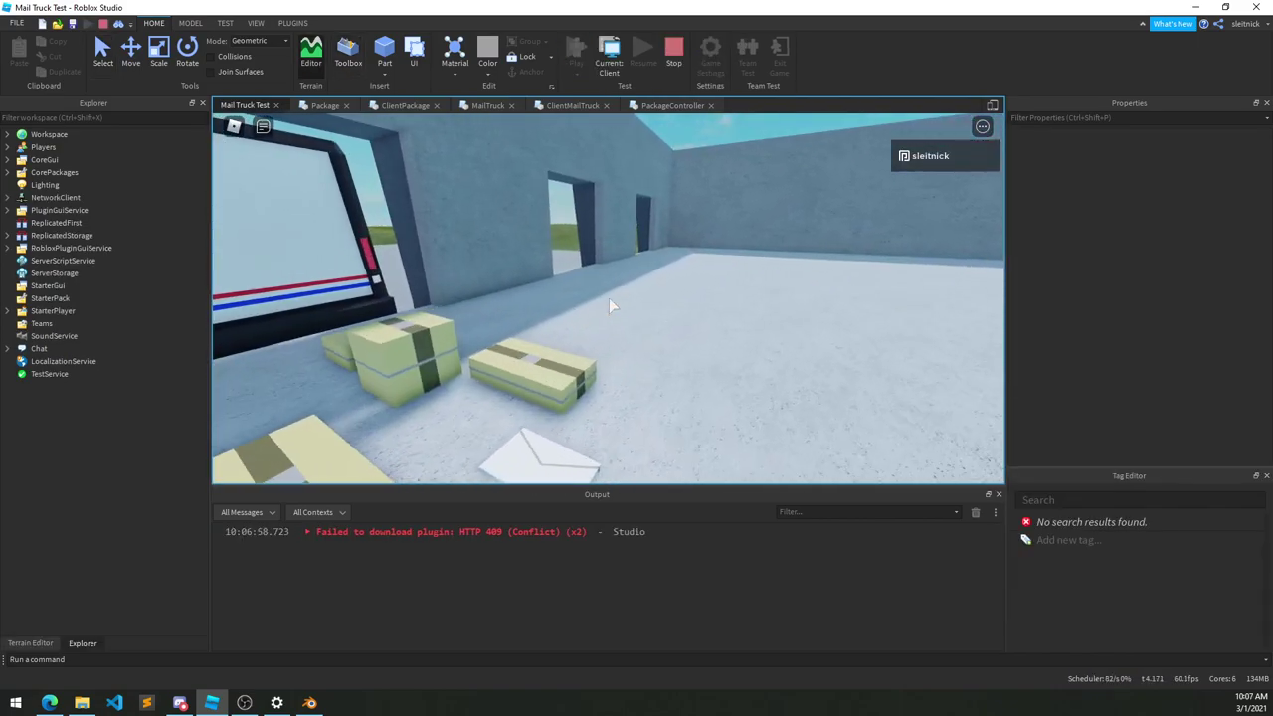
{"action": "key", "text": "w"}
{"action": "scroll", "coordinate": [609, 298], "scroll_direction": "down", "scroll_amount": 4}
{"action": "right_click_drag", "start_coordinate": [639, 304], "coordinate": [639, 304]}
{"action": "key", "text": "e"}
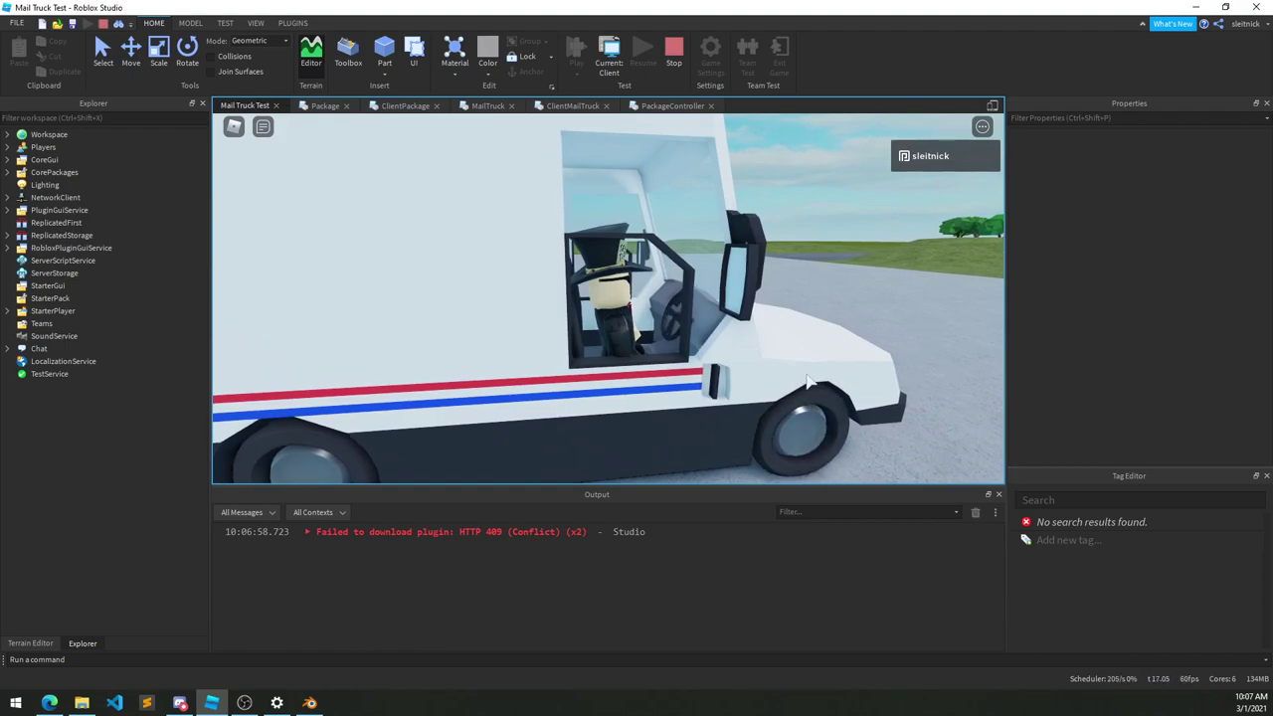
Test the truck's steering and suspension from the side view while driving it out over the grass
{"action": "right_click_drag", "start_coordinate": [804, 416], "coordinate": [710, 418]}
{"action": "scroll", "coordinate": [756, 408], "scroll_direction": "down", "scroll_amount": 2}
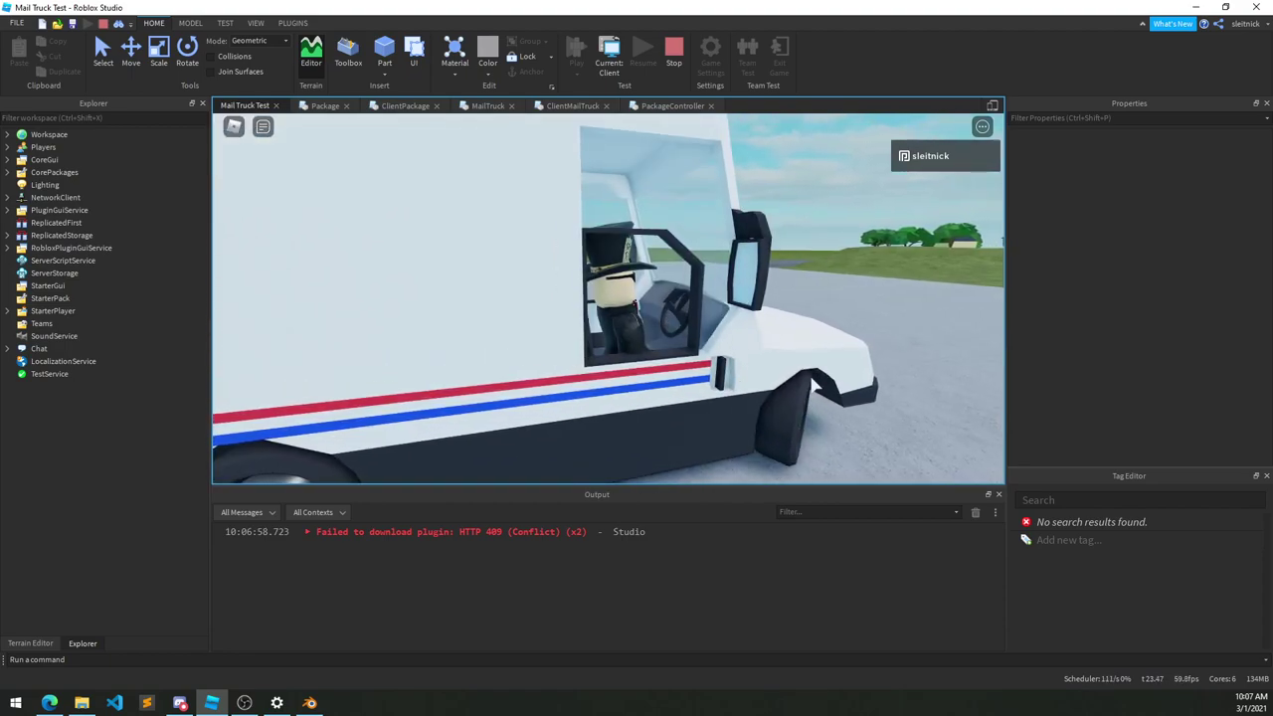
{"action": "right_click_drag", "start_coordinate": [833, 400], "coordinate": [831, 398]}
{"action": "scroll", "coordinate": [831, 400], "scroll_direction": "down", "scroll_amount": 2}
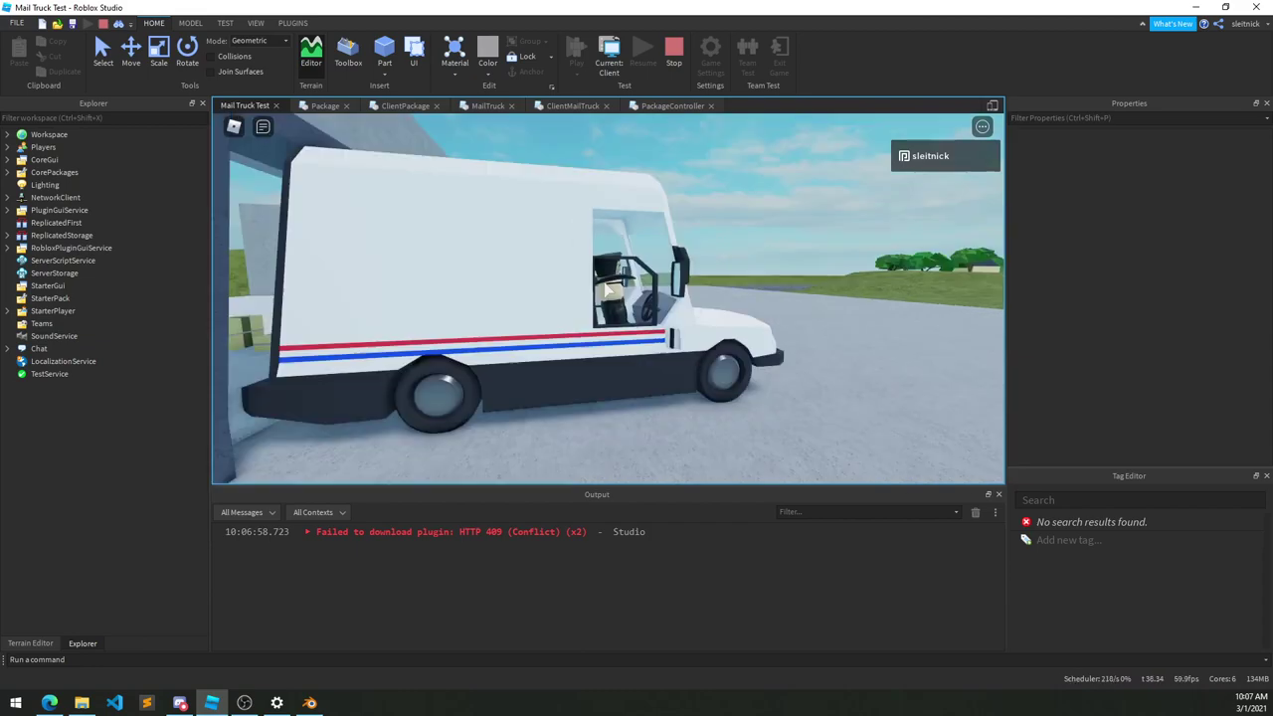
{"action": "right_click_drag", "start_coordinate": [607, 289], "coordinate": [607, 289]}
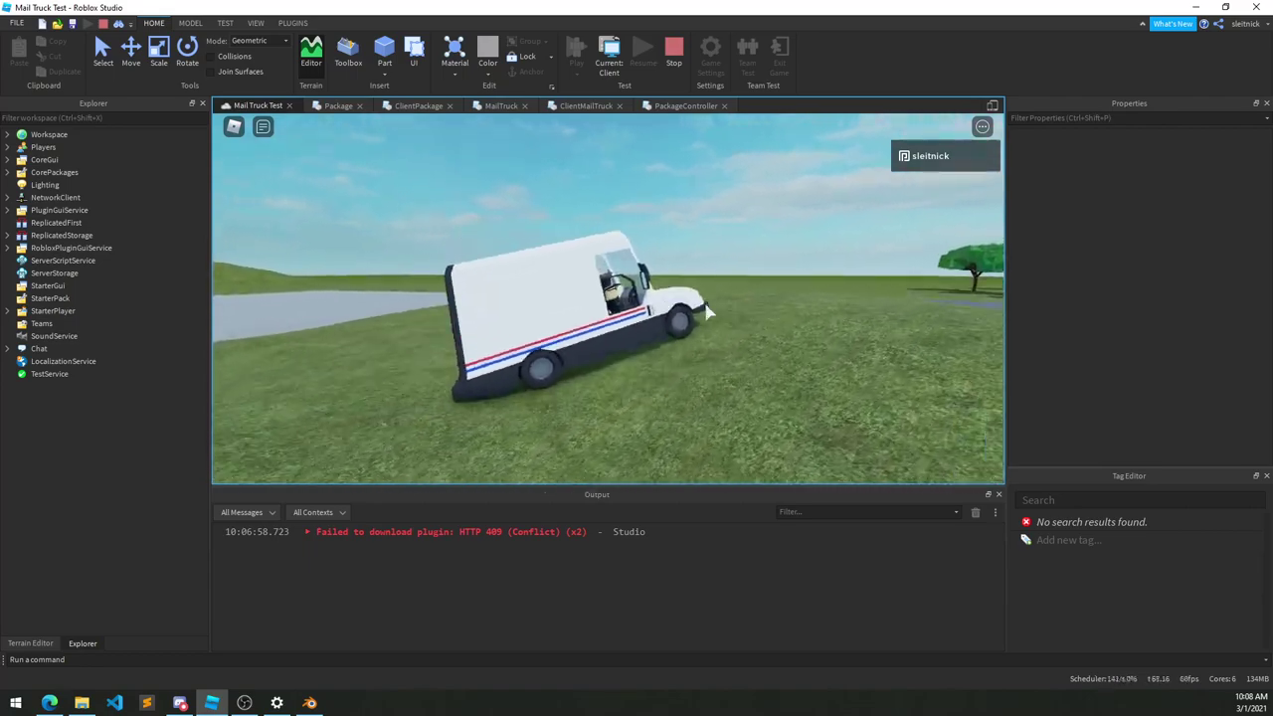
{"action": "right_click_drag", "start_coordinate": [706, 311], "coordinate": [706, 311]}
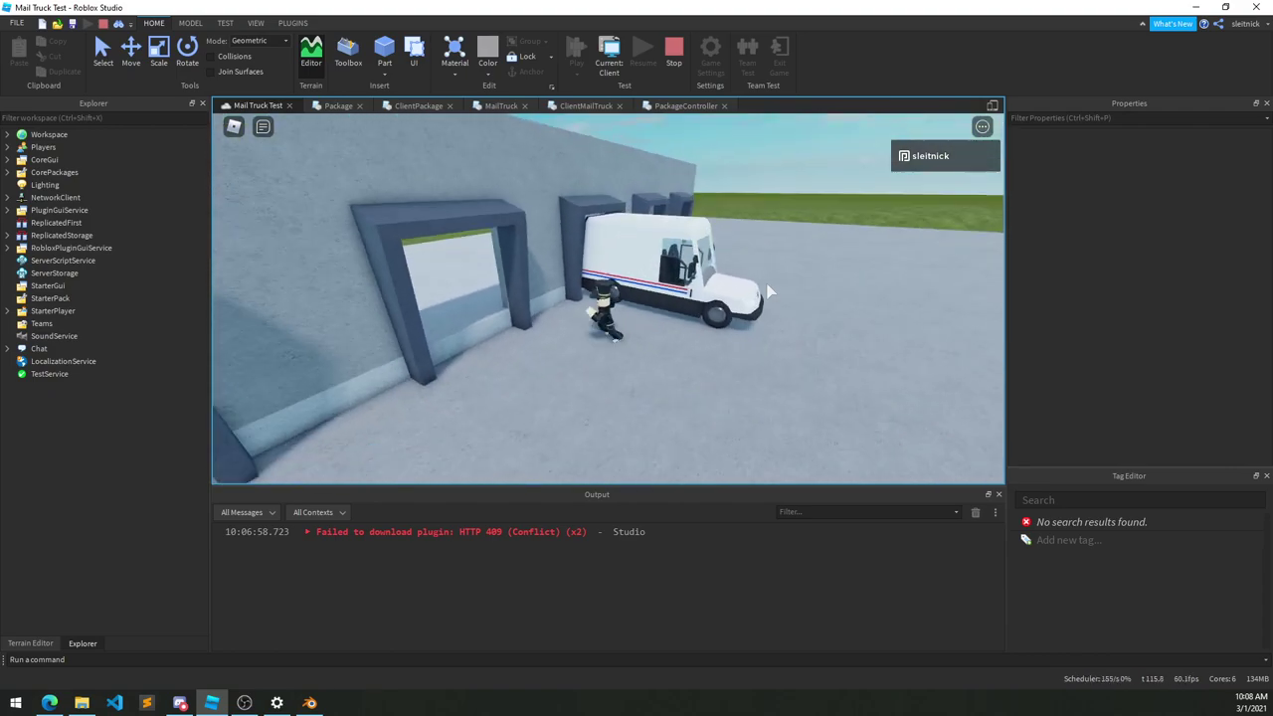
Walk to the rear of the parked truck and test opening and closing its cargo door
{"action": "key", "text": "w"}
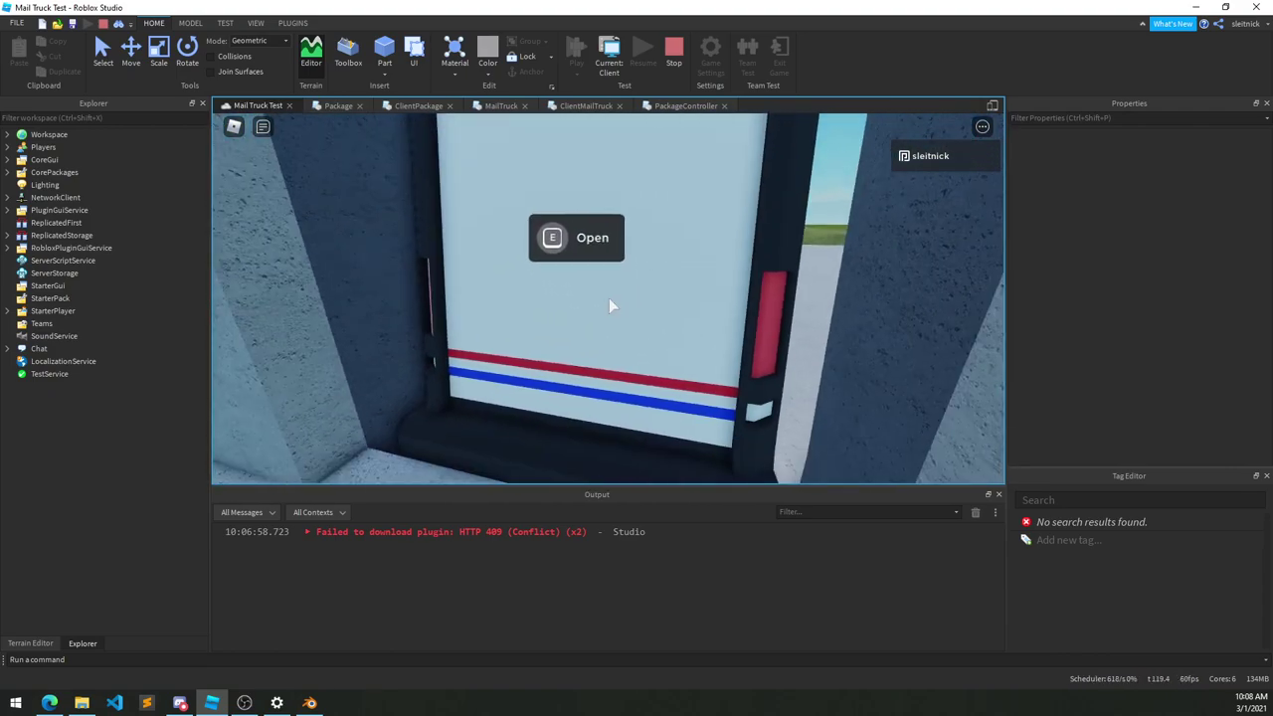
{"action": "key", "text": "e"}
{"action": "key", "text": "s"}
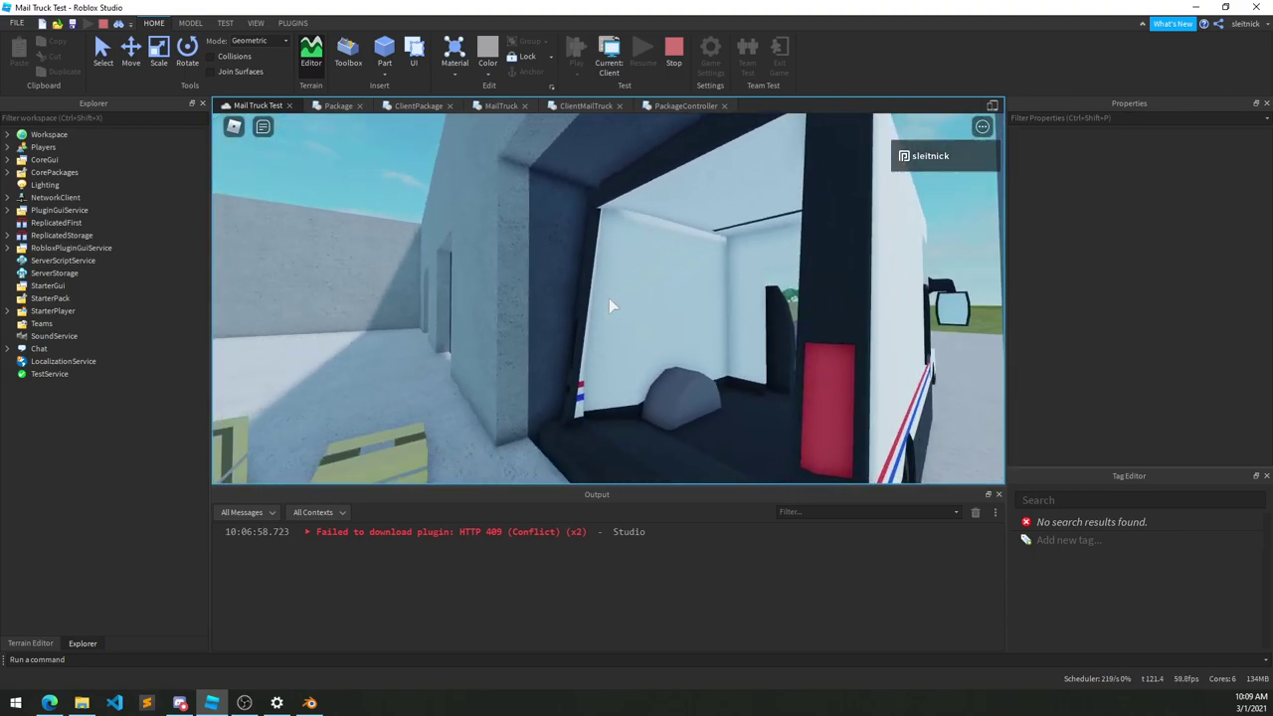
{"action": "key", "text": "w"}
{"action": "key", "text": "e"}
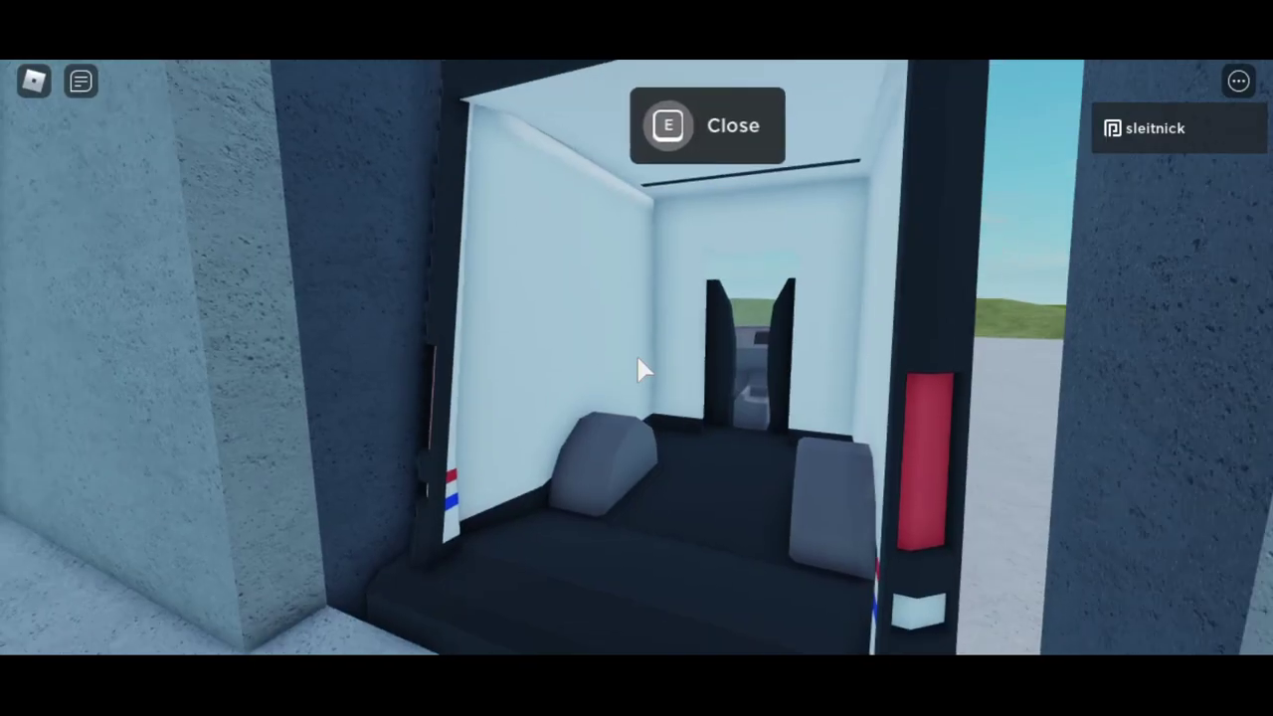
Step back from the truck and pick up the small package nearest the loading bay
{"action": "key", "text": "s"}
{"action": "scroll", "coordinate": [641, 373], "scroll_direction": "down", "scroll_amount": 3}
{"action": "right_click_drag", "start_coordinate": [652, 425], "coordinate": [646, 398]}
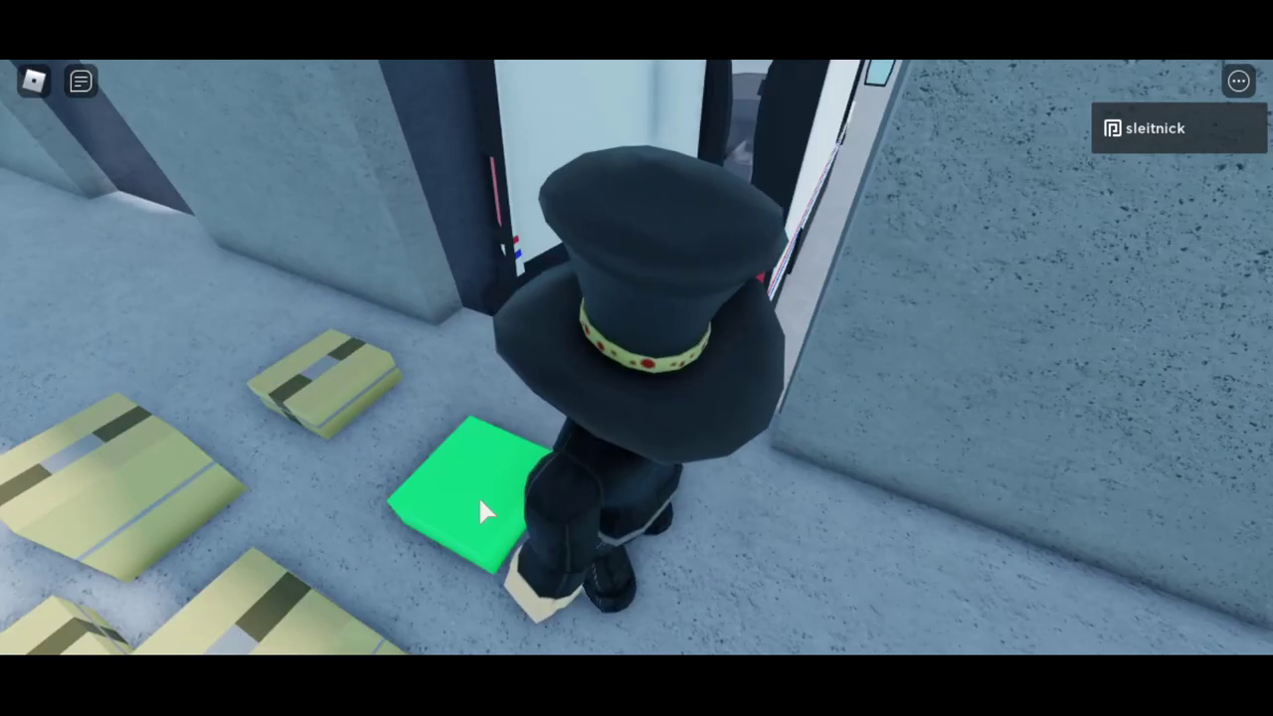
{"action": "left_click", "coordinate": [478, 496]}
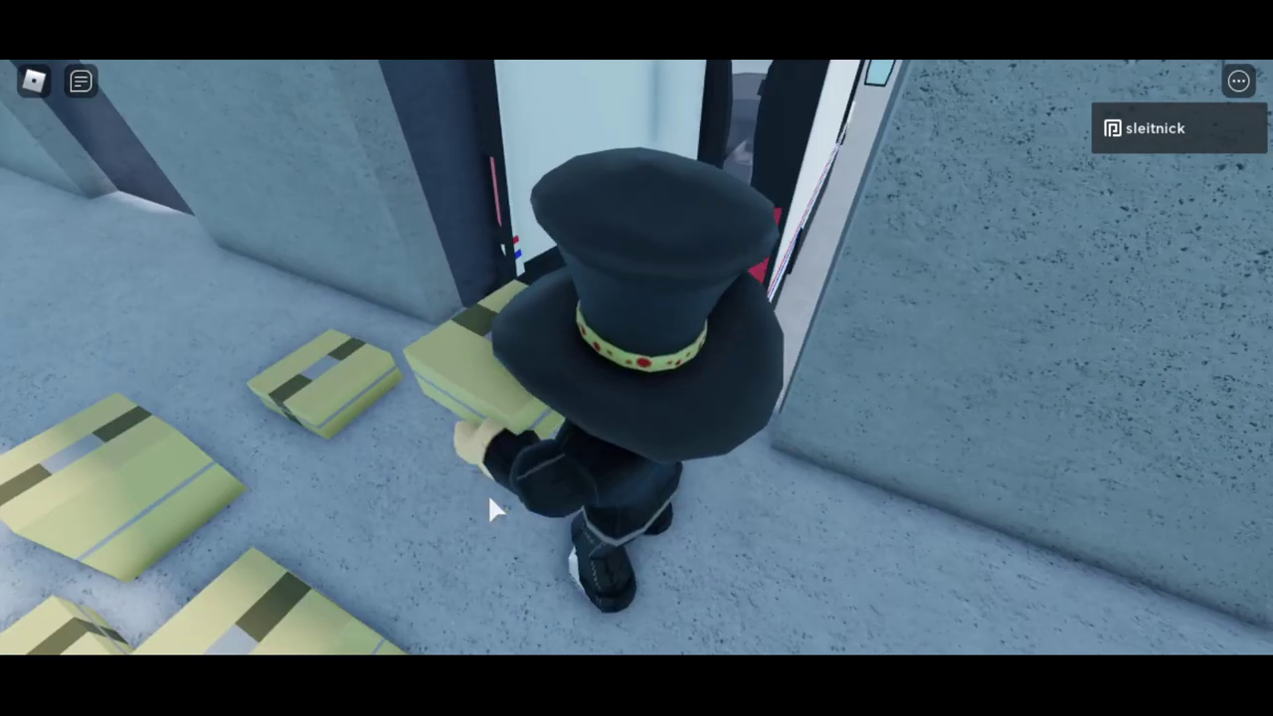
{"action": "right_click_drag", "start_coordinate": [506, 418], "coordinate": [509, 416]}
Carry the package into the truck and set it down at the front of the cargo area
{"action": "key", "text": "s"}
{"action": "key", "text": "d"}
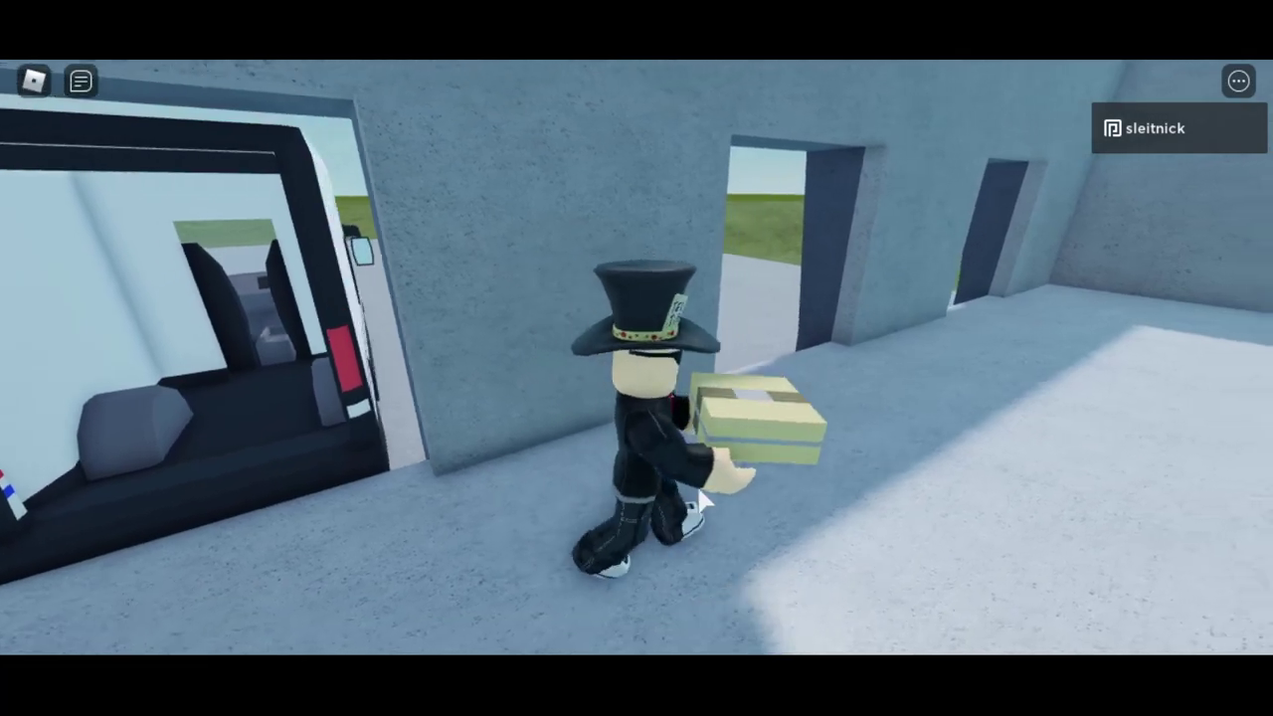
{"action": "key", "text": "a"}
{"action": "key", "text": "w"}
{"action": "key", "text": "d"}
{"action": "key", "text": "a"}
{"action": "scroll", "coordinate": [654, 348], "scroll_direction": "up", "scroll_amount": 5}
{"action": "key", "text": "w"}
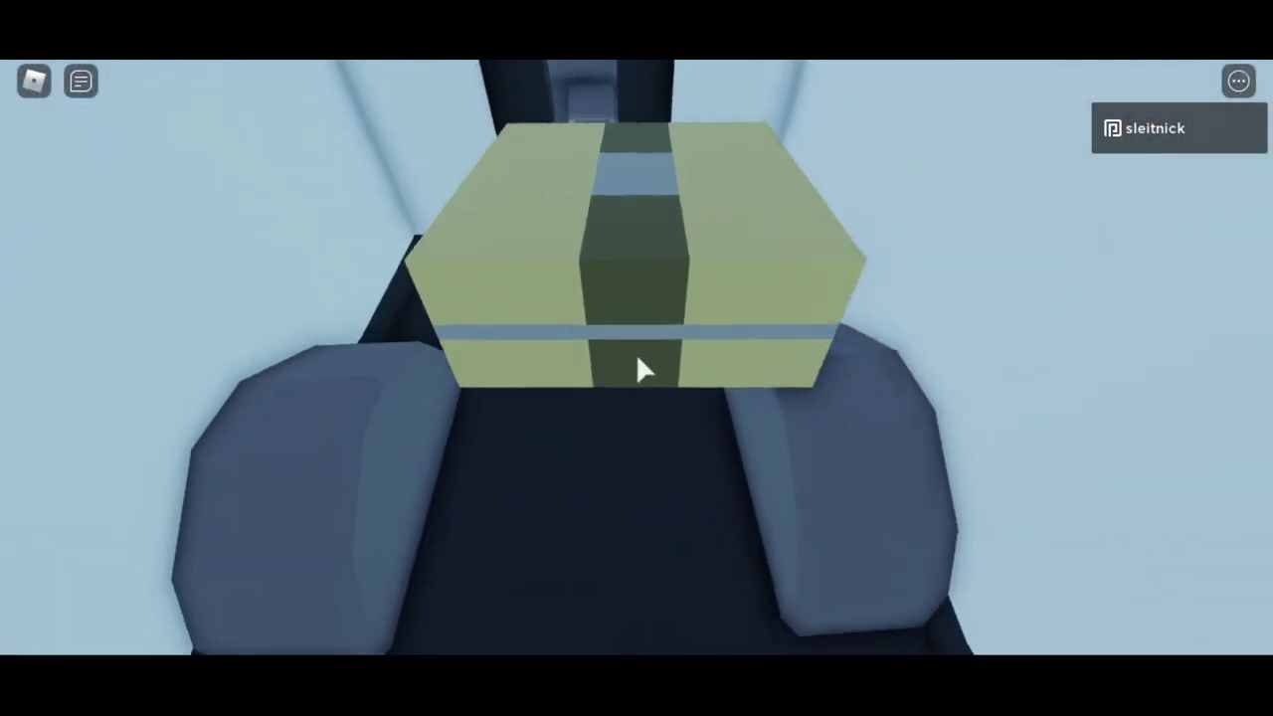
{"action": "key", "text": "w"}
{"action": "left_click", "coordinate": [637, 360]}
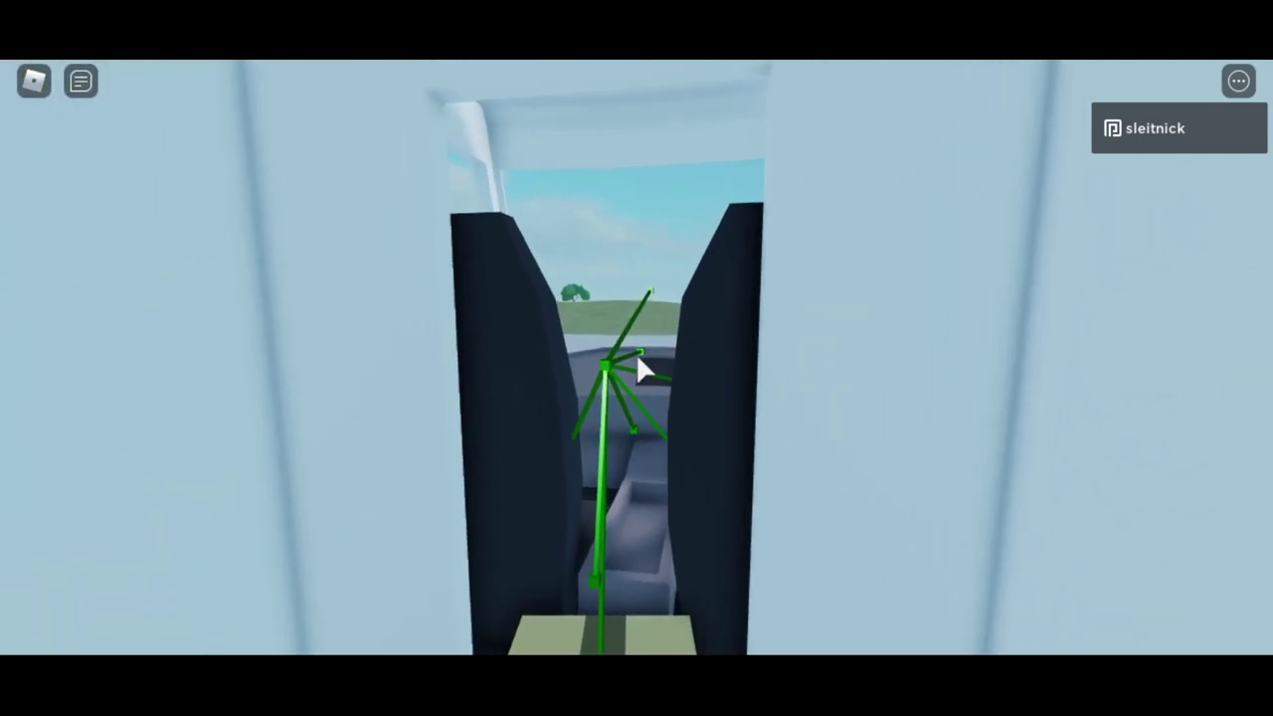
Pick up the other small package and place it between the wheel wells in the cargo area
{"action": "key", "text": "s"}
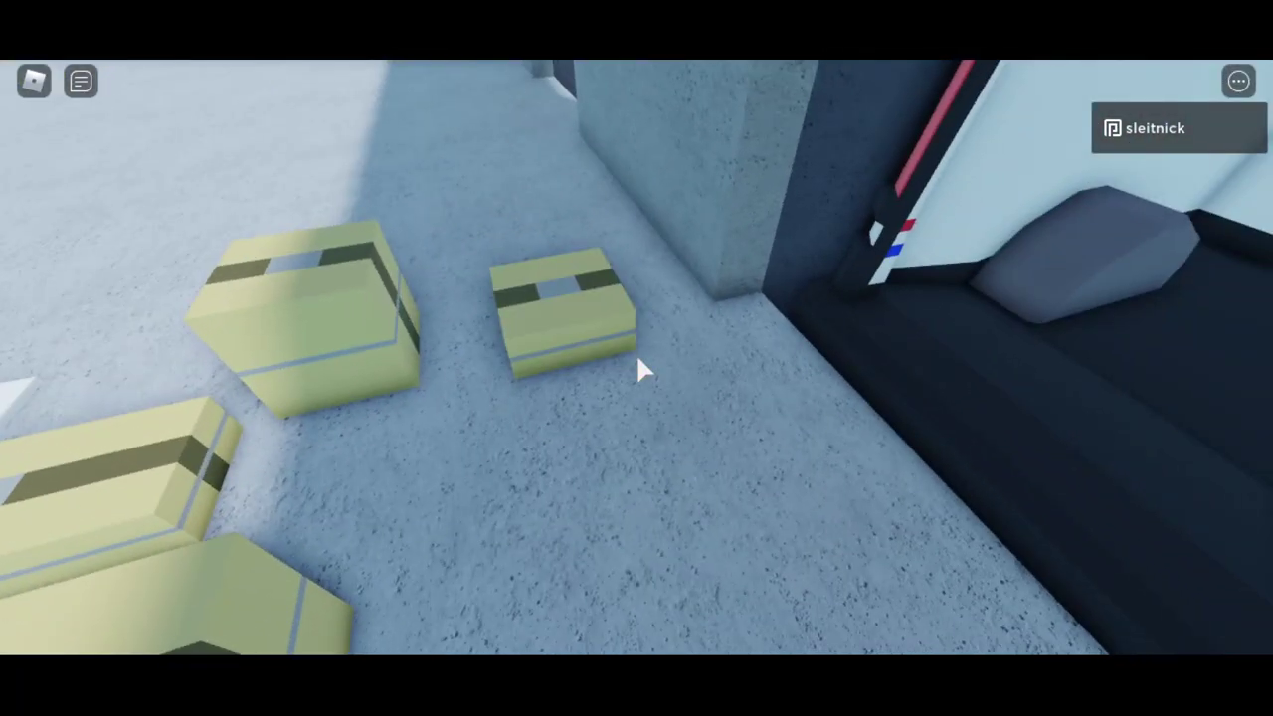
{"action": "left_click", "coordinate": [637, 360]}
{"action": "key", "text": "w"}
{"action": "left_click", "coordinate": [637, 360]}
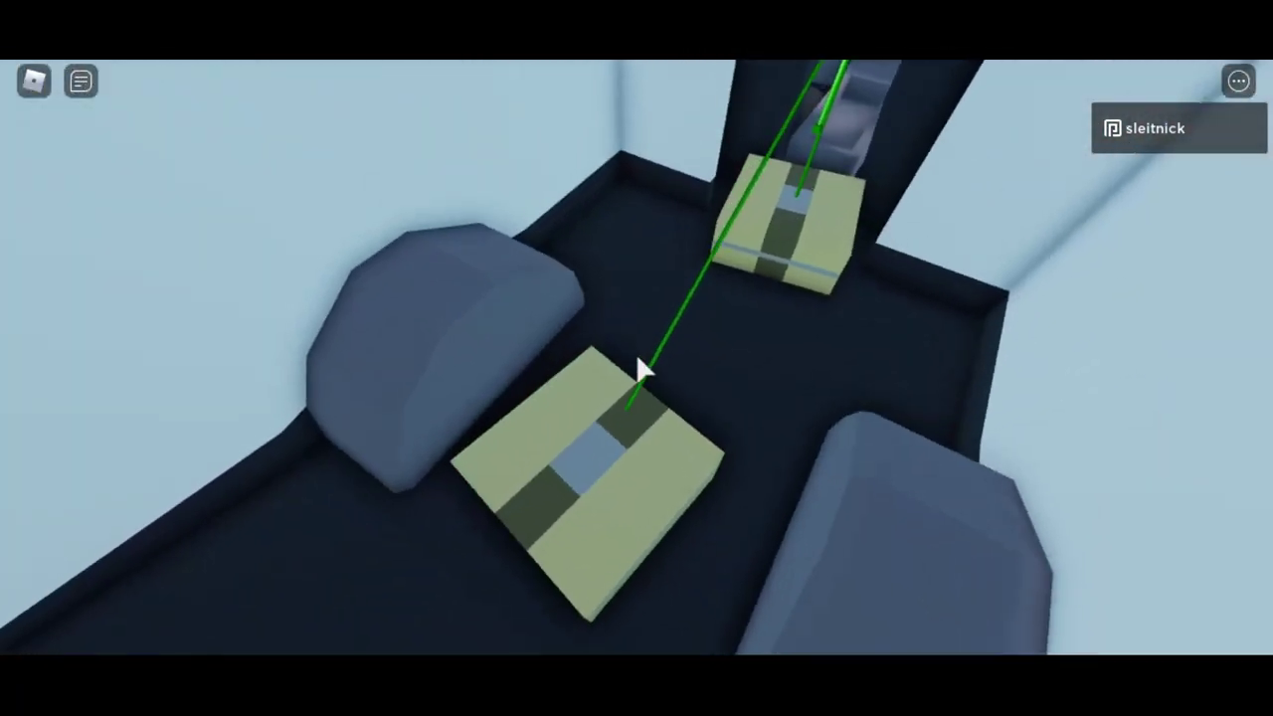
Leave the cargo area and test driving the truck at the loading bay with both packages on board
{"action": "scroll", "coordinate": [642, 369], "scroll_direction": "down", "scroll_amount": 2}
{"action": "key", "text": "s"}
{"action": "scroll", "coordinate": [641, 378], "scroll_direction": "down", "scroll_amount": 6}
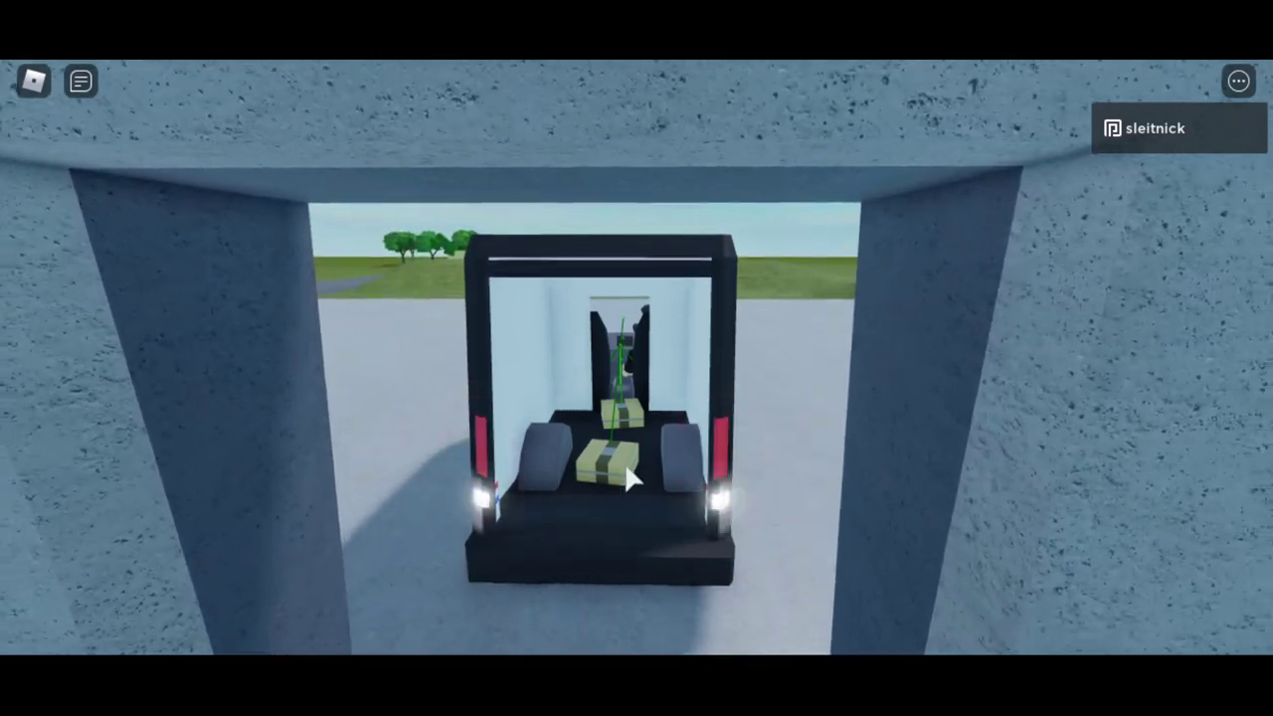
{"action": "key", "text": "s"}
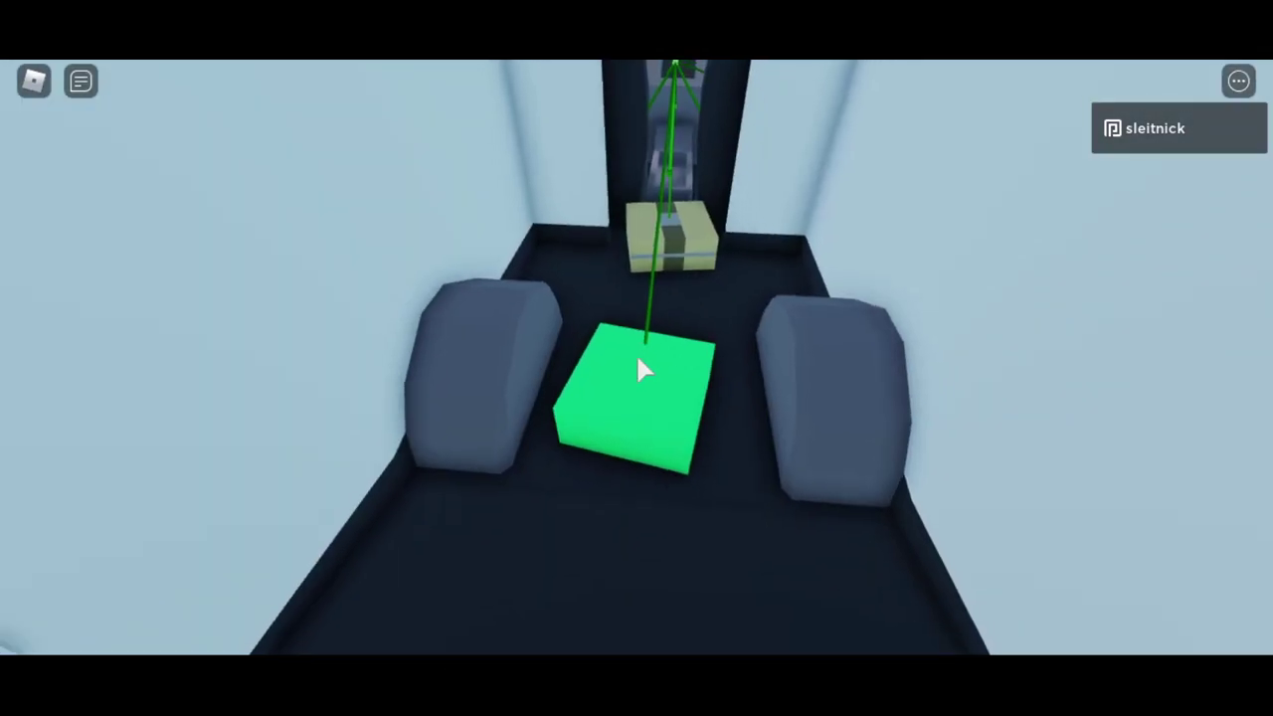
Carry a large cubic package into the truck and stack it on the small package between the wheel wells
{"action": "key", "text": "s"}
{"action": "key", "text": "w"}
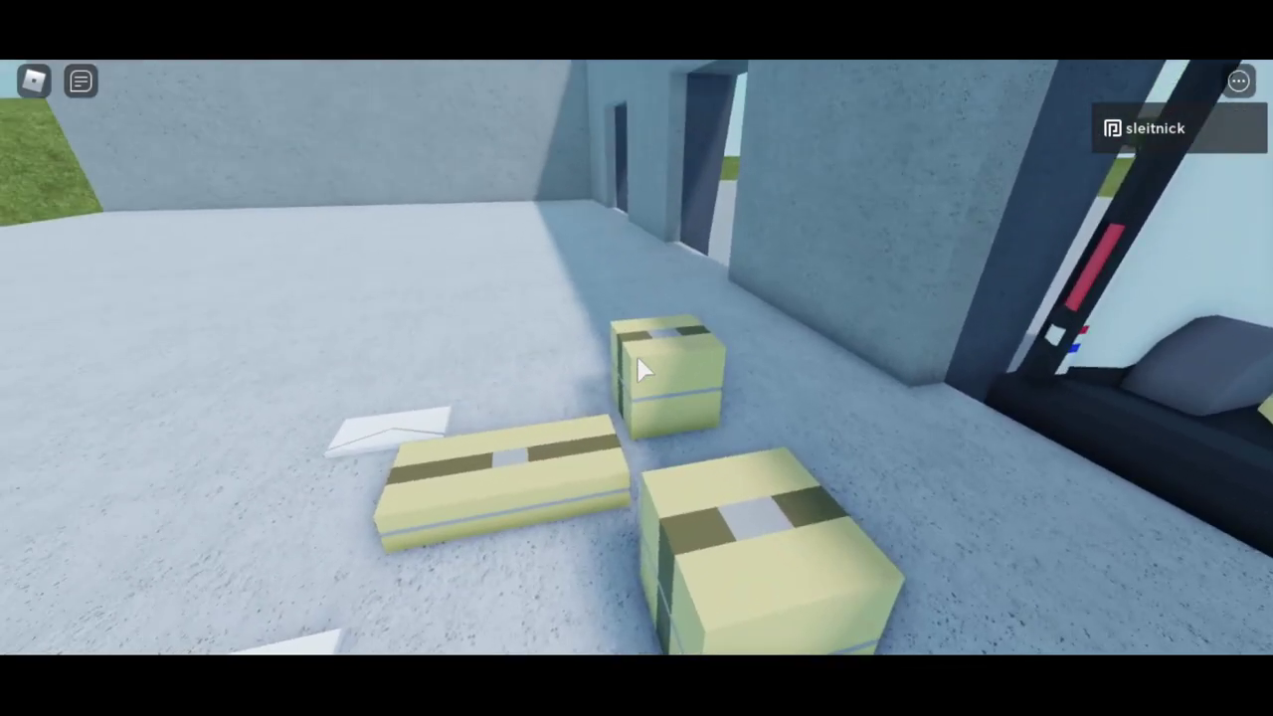
{"action": "key", "text": "s"}
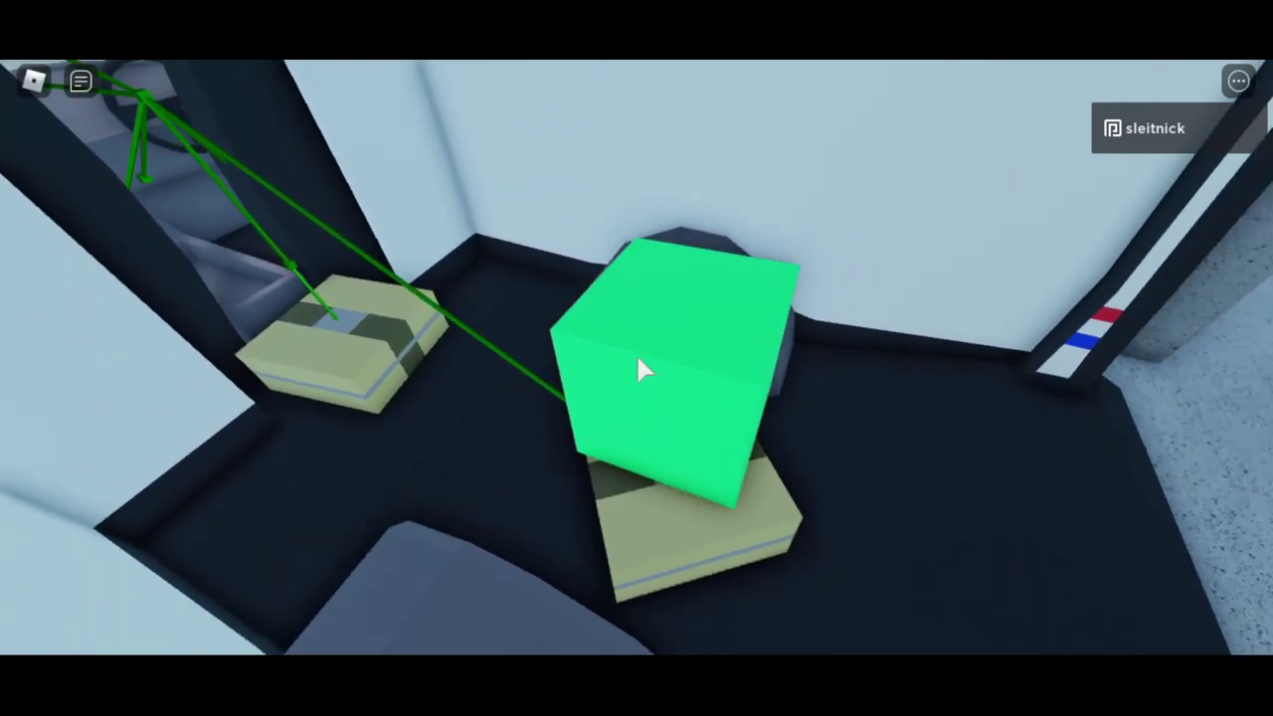
{"action": "left_click", "coordinate": [638, 358]}
{"action": "right_click_drag", "start_coordinate": [640, 369], "coordinate": [640, 369]}
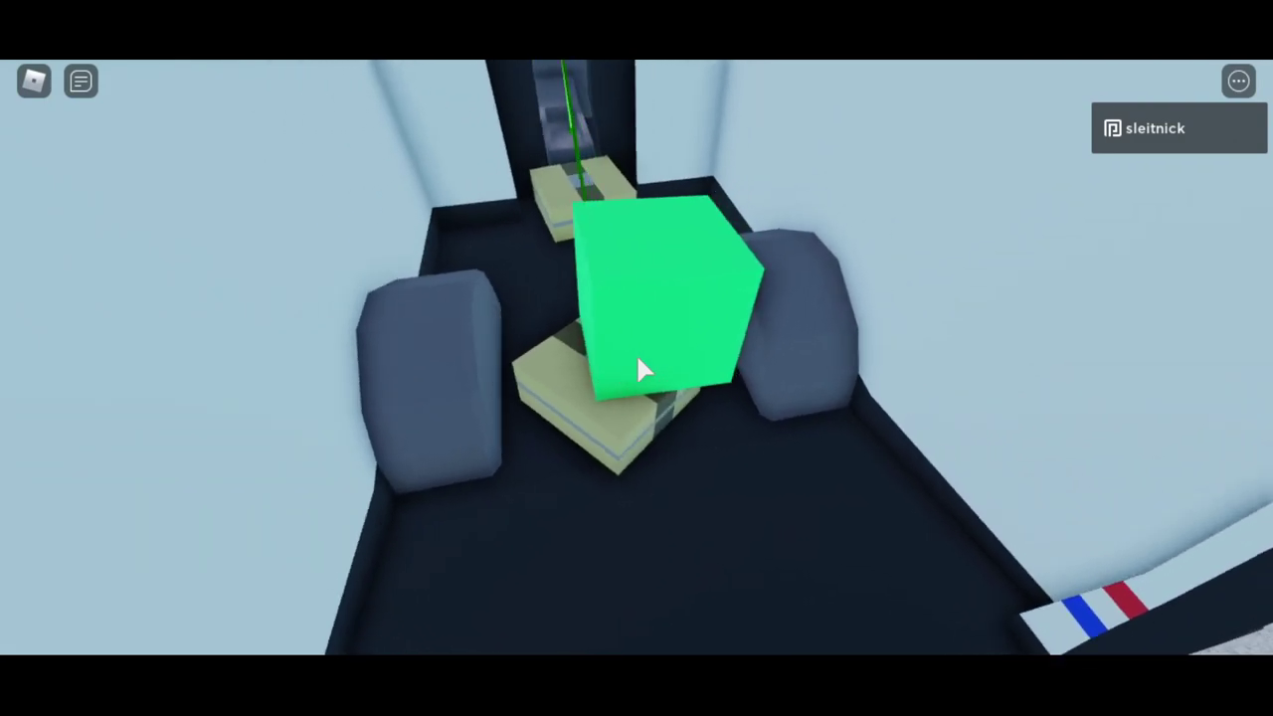
{"action": "left_click", "coordinate": [637, 358]}
Fetch the other large cubic package and set it down in the cargo area behind the stacked packages
{"action": "key", "text": "s"}
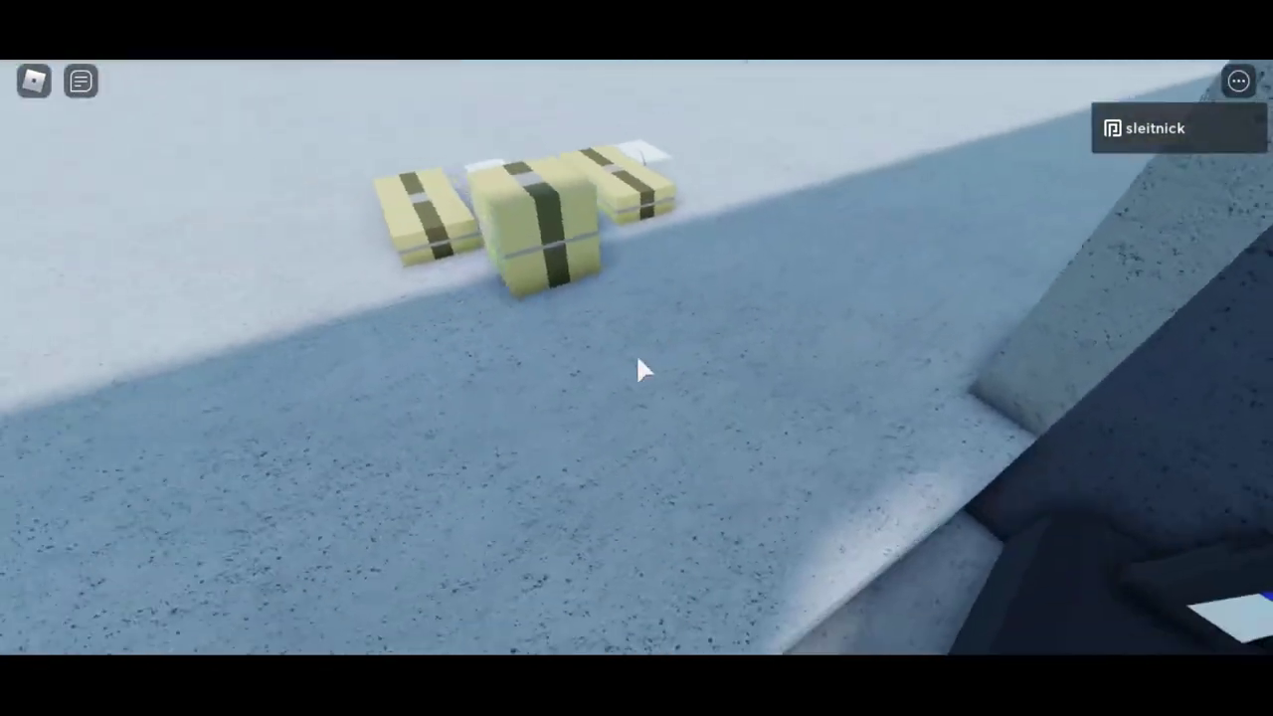
{"action": "key", "text": "w"}
{"action": "left_click", "coordinate": [637, 358]}
{"action": "left_click", "coordinate": [639, 369]}
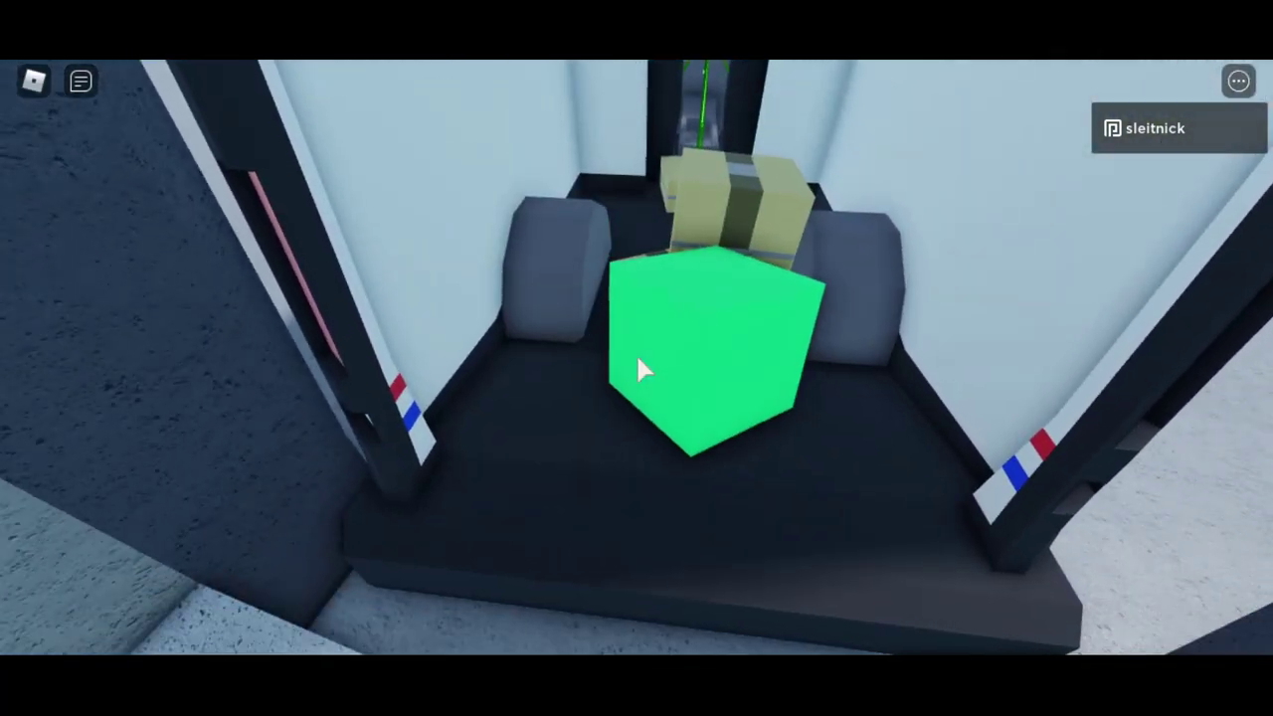
{"action": "left_click", "coordinate": [640, 369]}
Drive the loaded truck from the loading bay along the road towards the house
{"action": "key", "text": "w"}
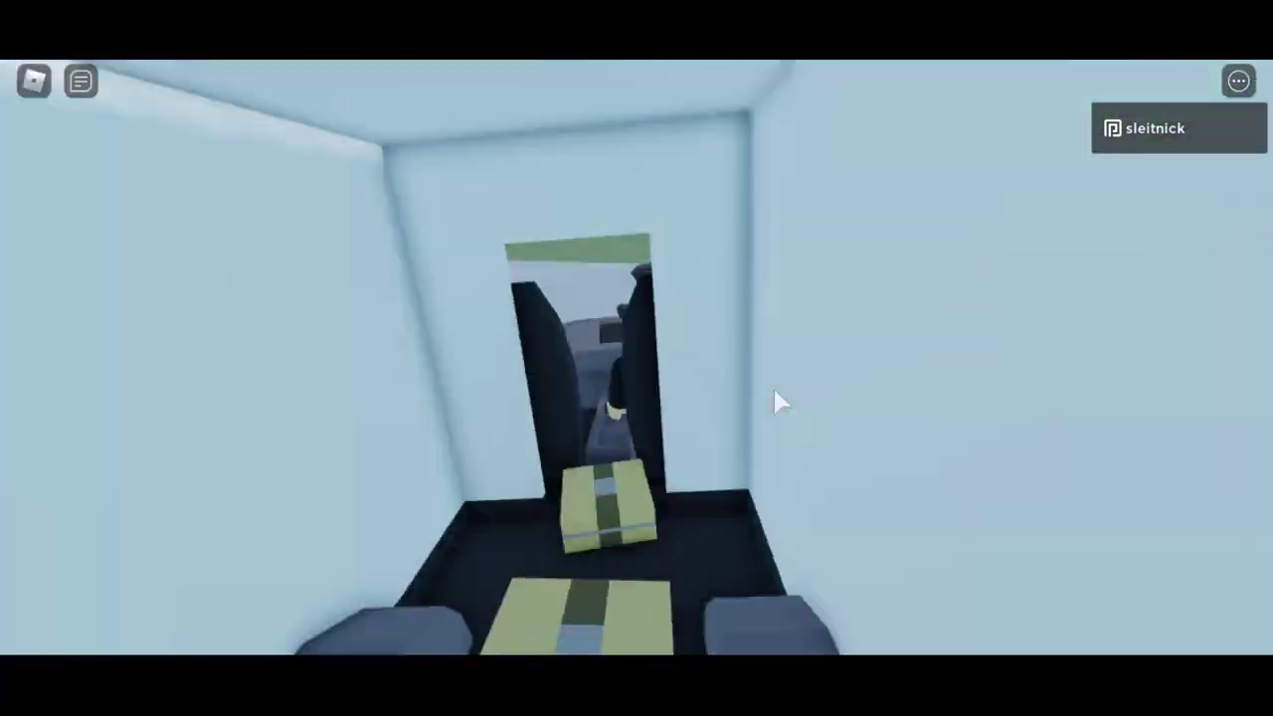
{"action": "right_click_drag", "start_coordinate": [776, 401], "coordinate": [776, 401]}
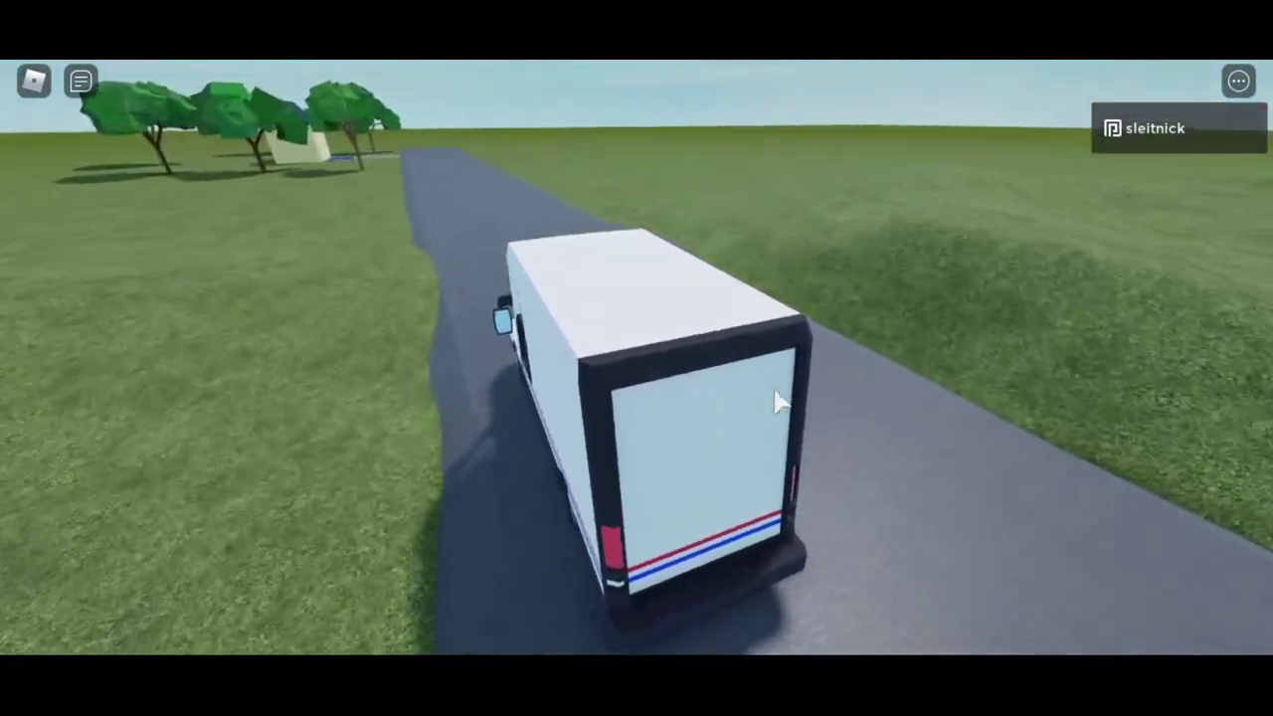
{"action": "key", "text": "w"}
{"action": "key", "text": "d"}
{"action": "key", "text": "a"}
{"action": "key", "text": "d"}
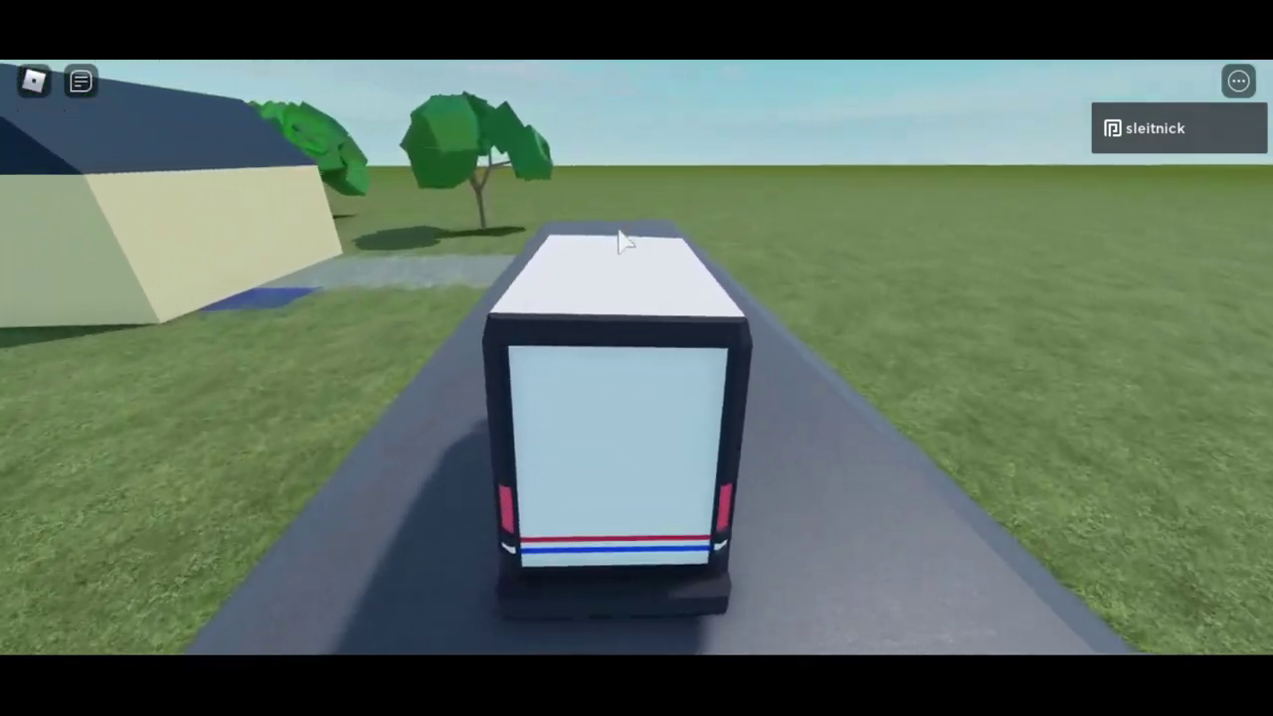
Turn the truck around and back it into the gravel driveway beside the house
{"action": "key", "text": "d"}
{"action": "key", "text": "s"}
{"action": "key", "text": "d"}
{"action": "right_click_drag", "start_coordinate": [641, 425], "coordinate": [642, 425]}
{"action": "key", "text": "w"}
{"action": "key", "text": "a"}
{"action": "key", "text": "s"}
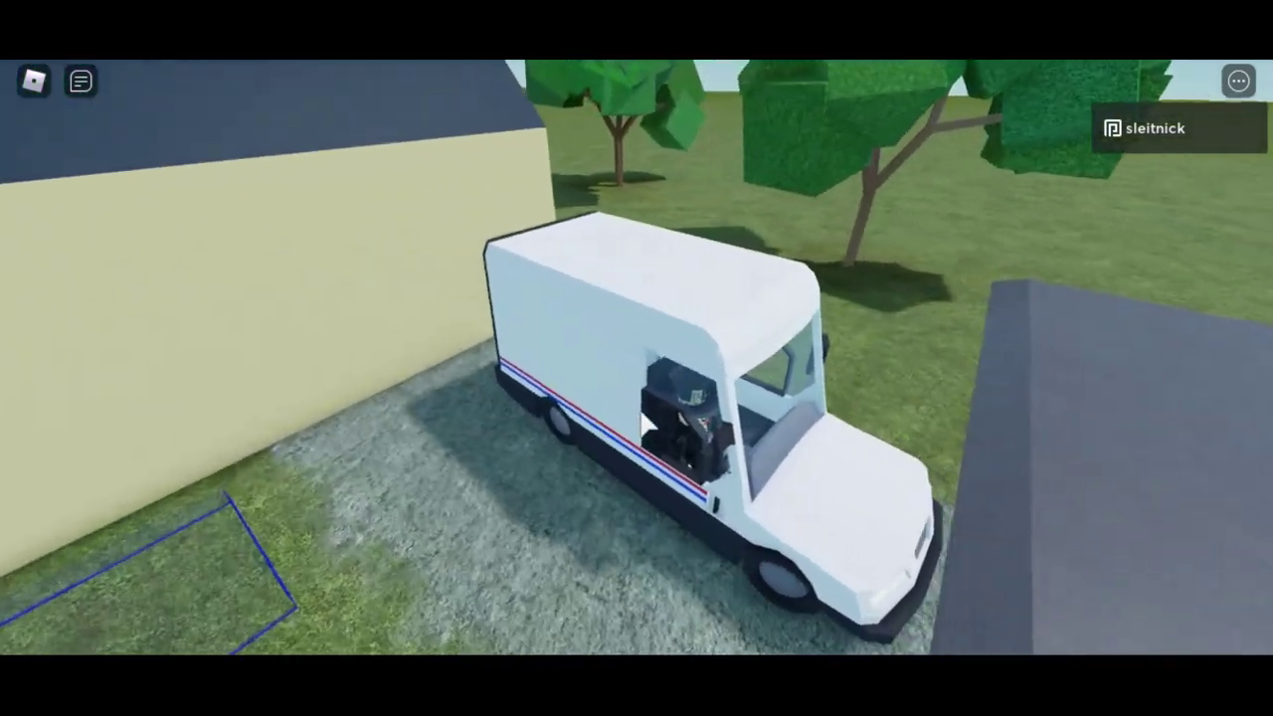
Get out of the parked truck, walk round to its rear and open the rear door
{"action": "right_click_drag", "start_coordinate": [644, 424], "coordinate": [645, 424]}
{"action": "key", "text": "space"}
{"action": "scroll", "coordinate": [644, 425], "scroll_direction": "up", "scroll_amount": 5}
{"action": "scroll", "coordinate": [646, 424], "scroll_direction": "up", "scroll_amount": 2}
{"action": "key", "text": "w"}
{"action": "key", "text": "e"}
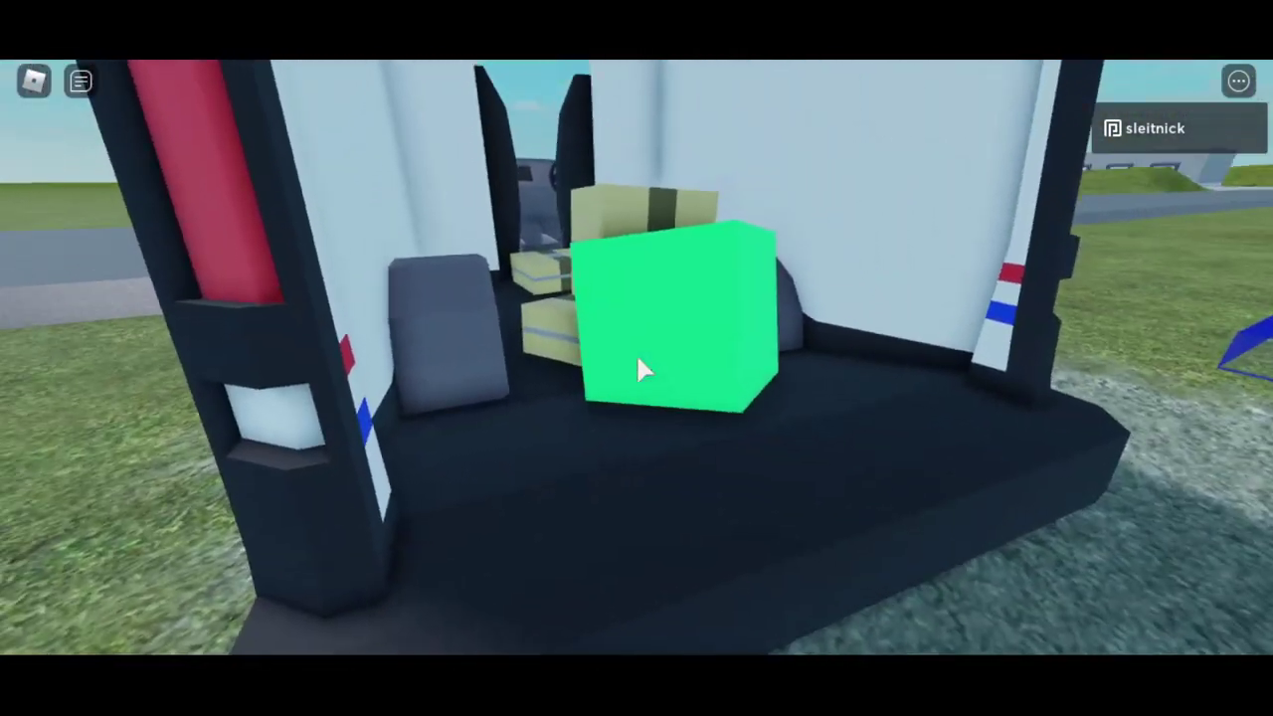
Carry the two large cubic packages from the truck to the blue-outlined delivery area beside the house
{"action": "left_click", "coordinate": [644, 369]}
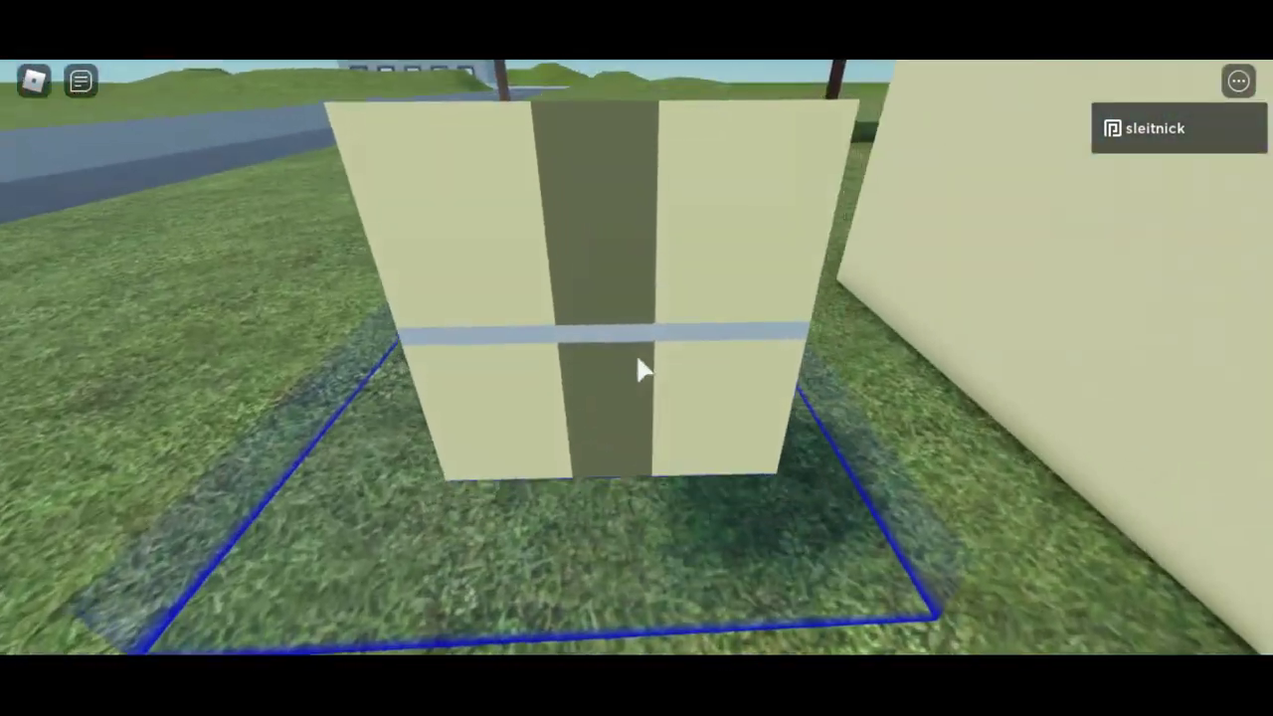
{"action": "left_click", "coordinate": [644, 370]}
{"action": "key", "text": "w"}
{"action": "key", "text": "w"}
{"action": "left_click", "coordinate": [644, 370]}
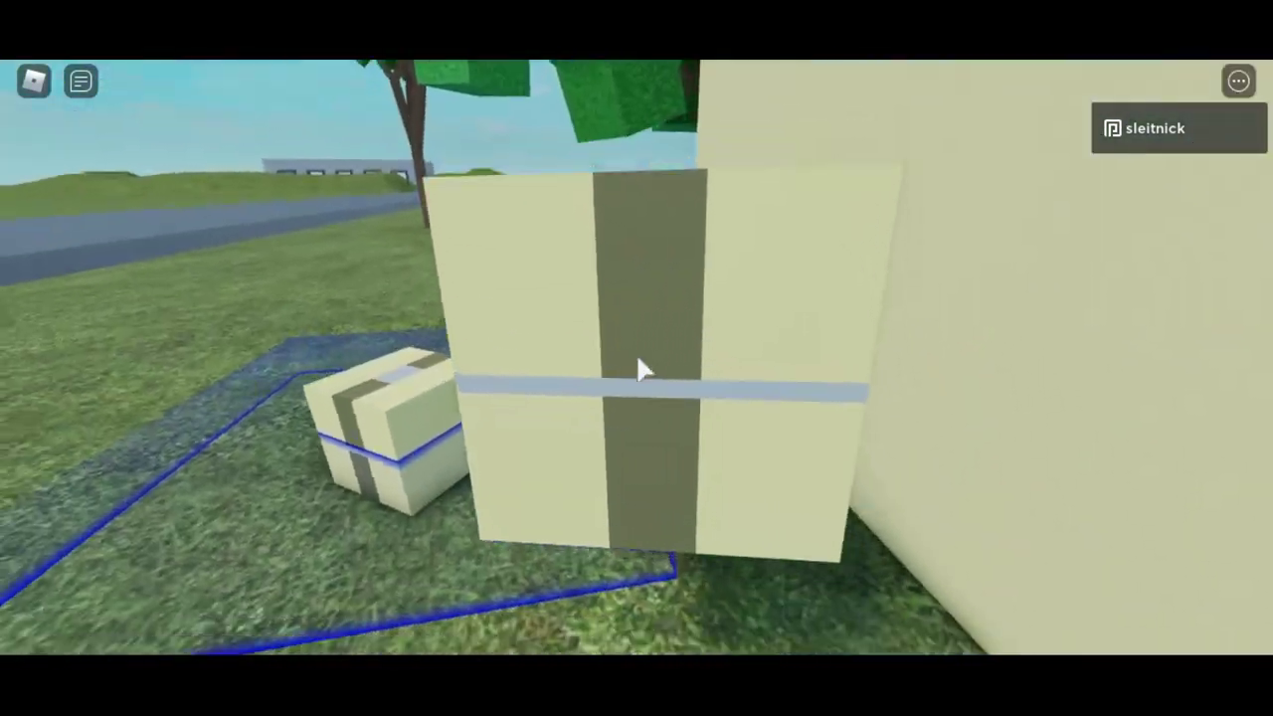
{"action": "left_click", "coordinate": [644, 370]}
Carry the two small packages from the cargo area to the blue-outlined delivery area
{"action": "key", "text": "s"}
{"action": "key", "text": "w"}
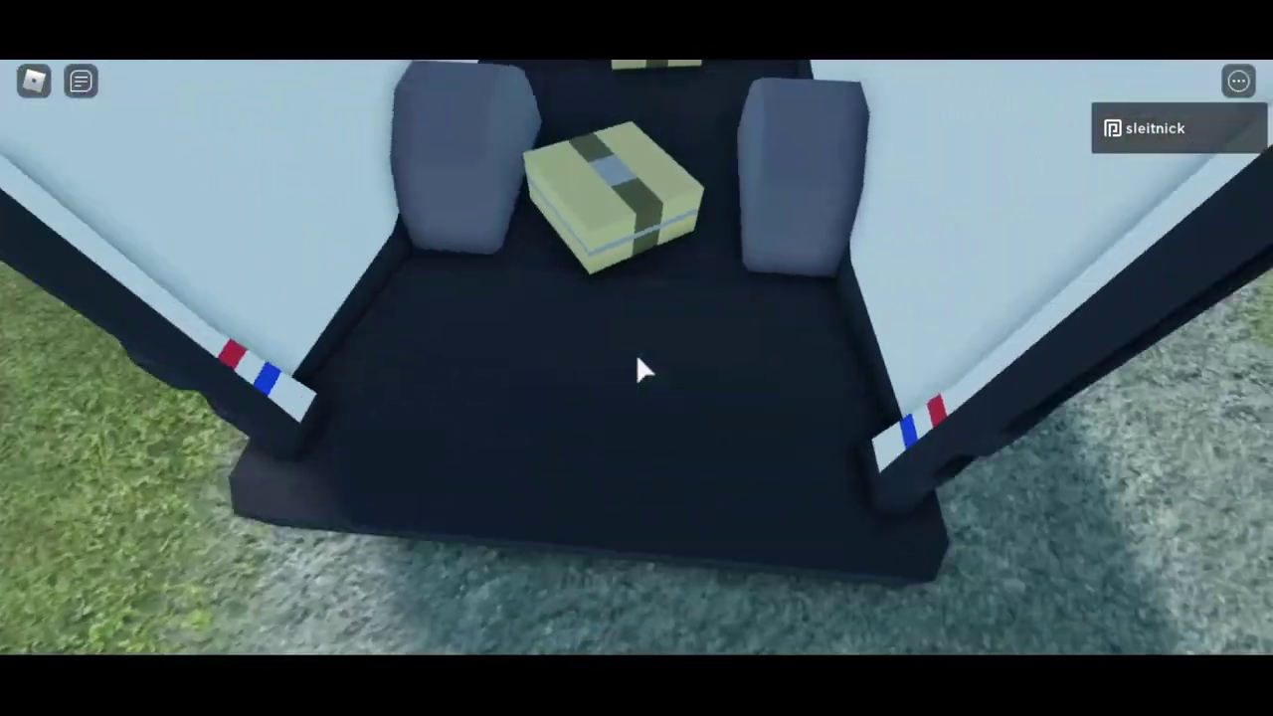
{"action": "left_click", "coordinate": [644, 370]}
{"action": "key", "text": "w"}
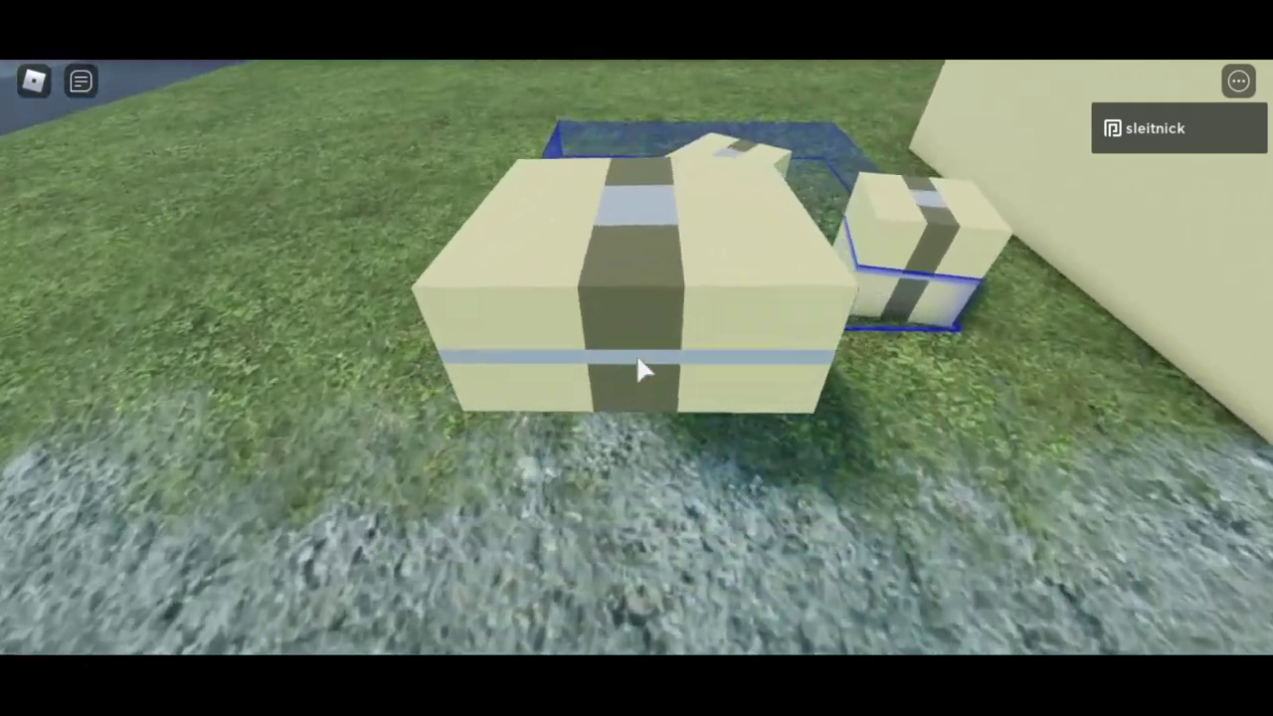
{"action": "key", "text": "w"}
{"action": "left_click", "coordinate": [645, 370]}
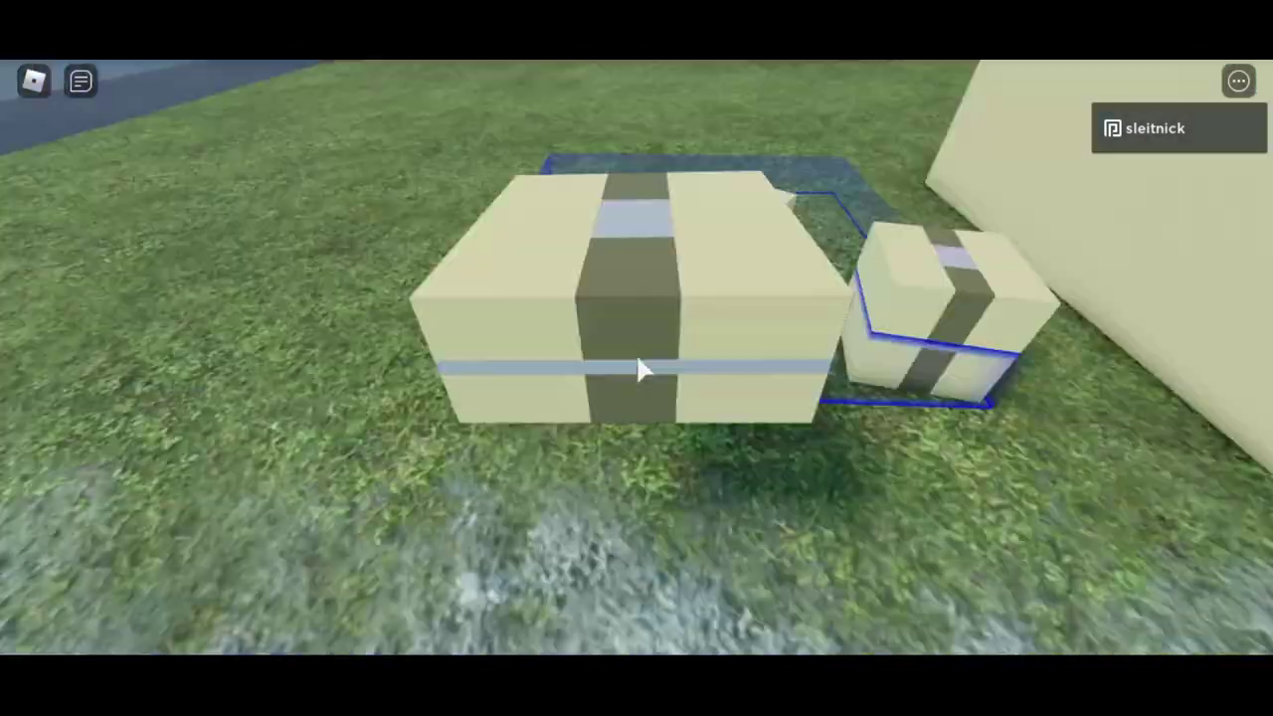
{"action": "key", "text": "w"}
{"action": "left_click", "coordinate": [644, 369]}
Close the truck's rear door and get back into the driver's seat
{"action": "key", "text": "w"}
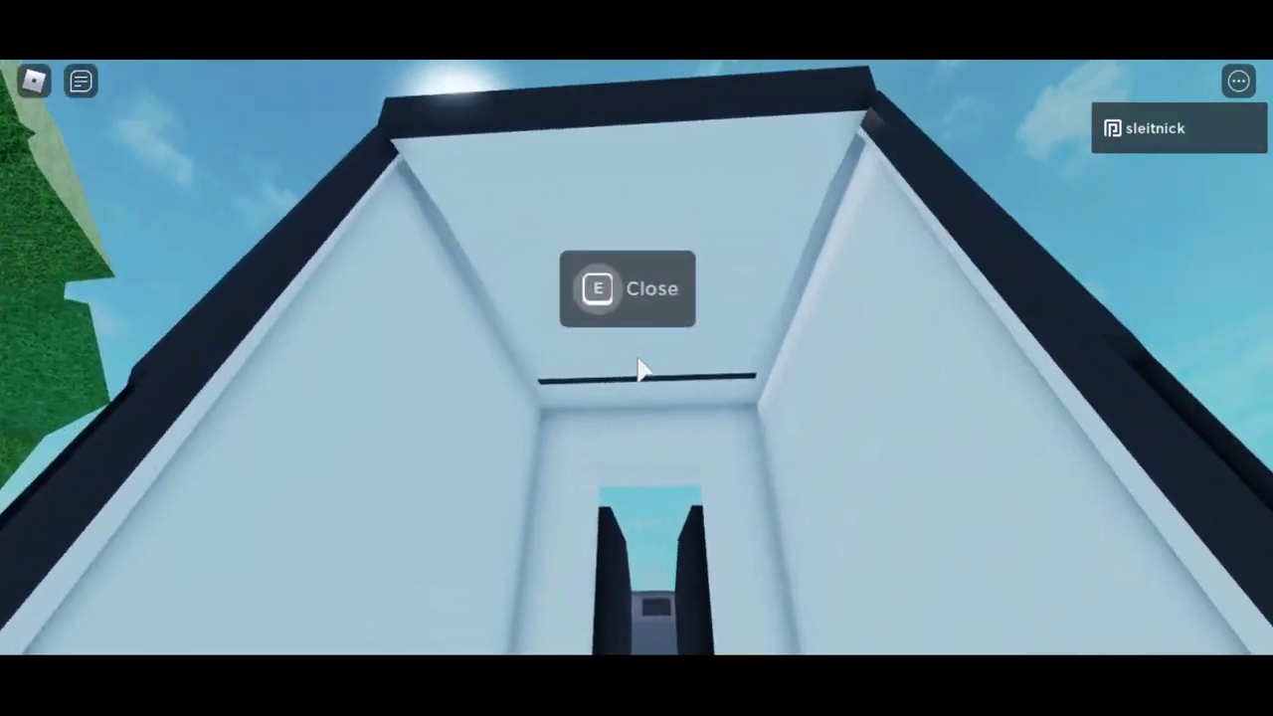
{"action": "key", "text": "e"}
{"action": "key", "text": "w"}
{"action": "scroll", "coordinate": [641, 364], "scroll_direction": "down", "scroll_amount": 3}
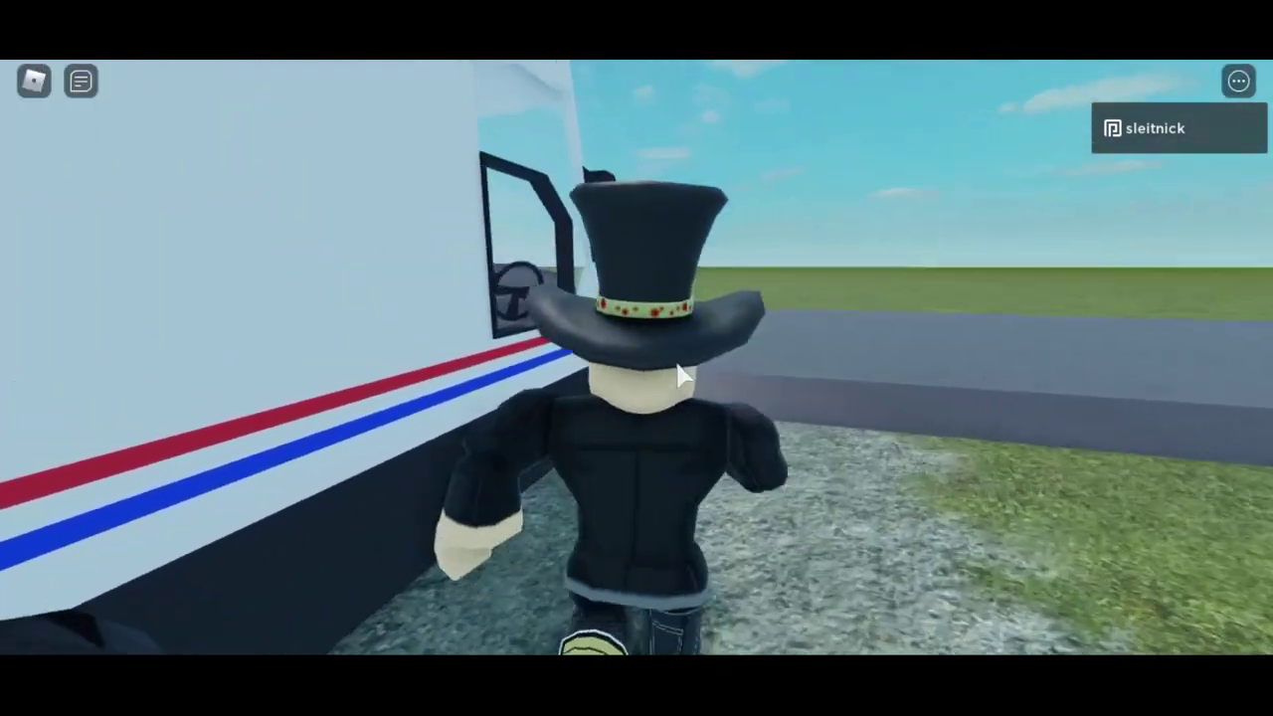
{"action": "key", "text": "w"}
{"action": "scroll", "coordinate": [679, 376], "scroll_direction": "down", "scroll_amount": 5}
{"action": "key", "text": "s"}
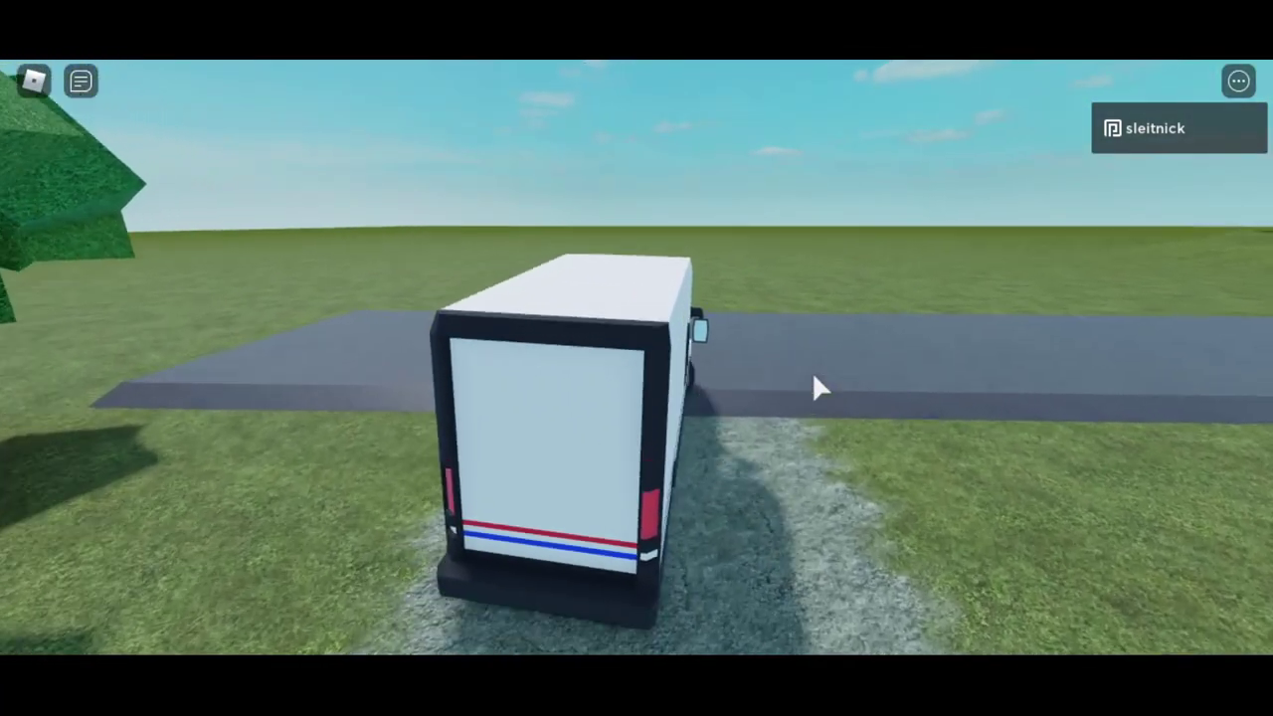